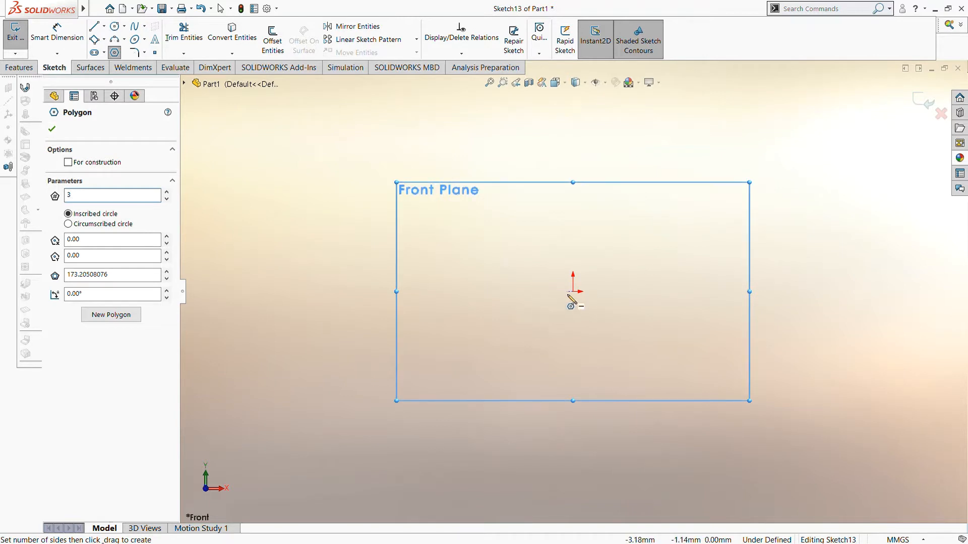
Sketch a three-sided polygon centred on the origin with one vertex straight up, and dimension its base to 150 mm.
drag(572, 292, 574, 134)
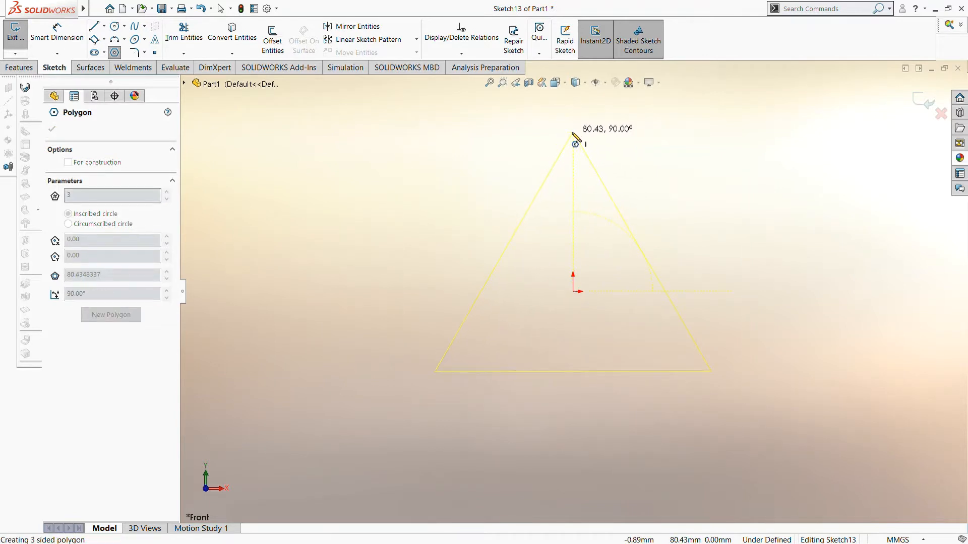
click(52, 129)
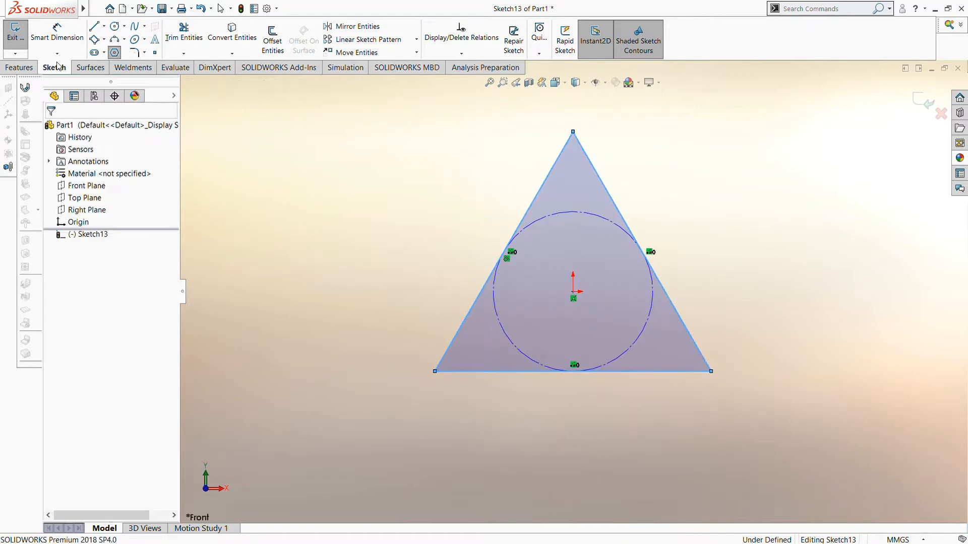
click(64, 42)
click(530, 372)
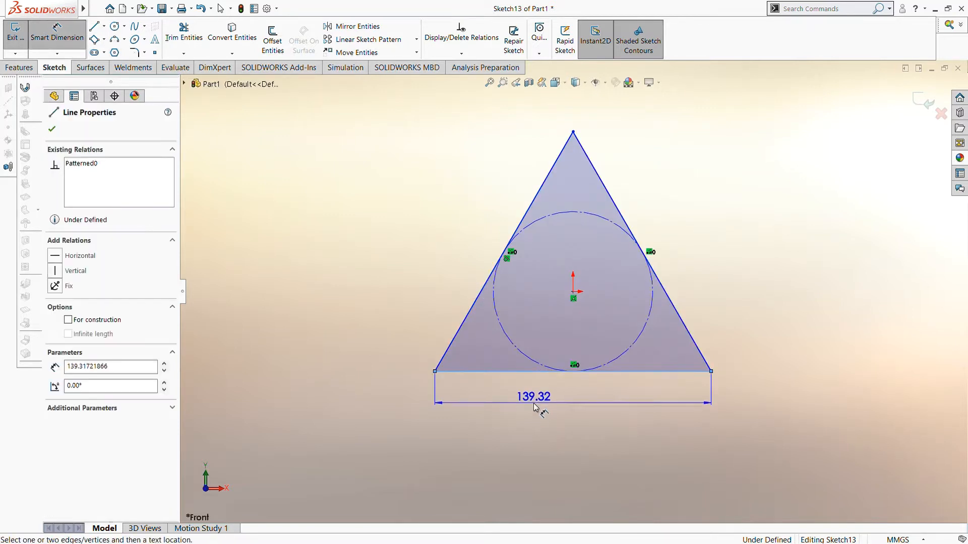
click(535, 416)
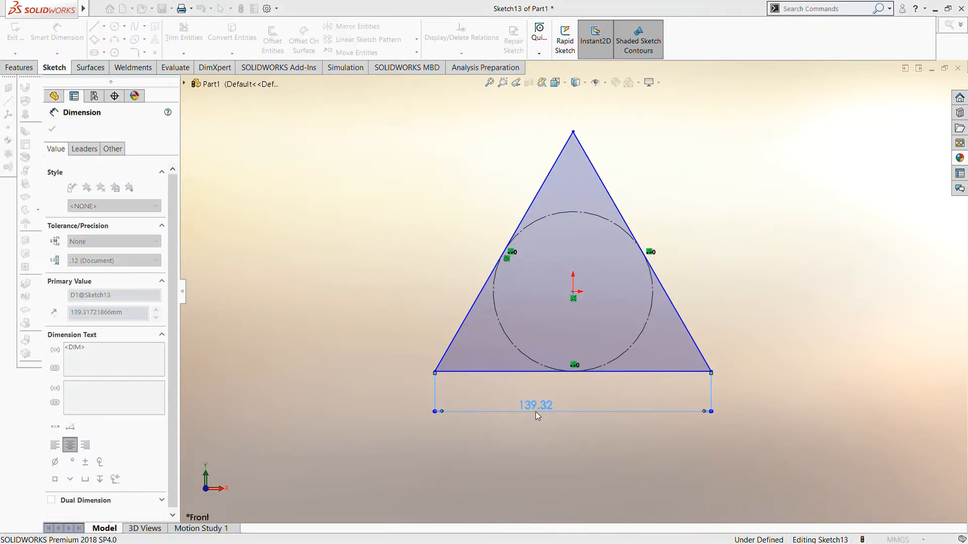
text(150)
key(Return)
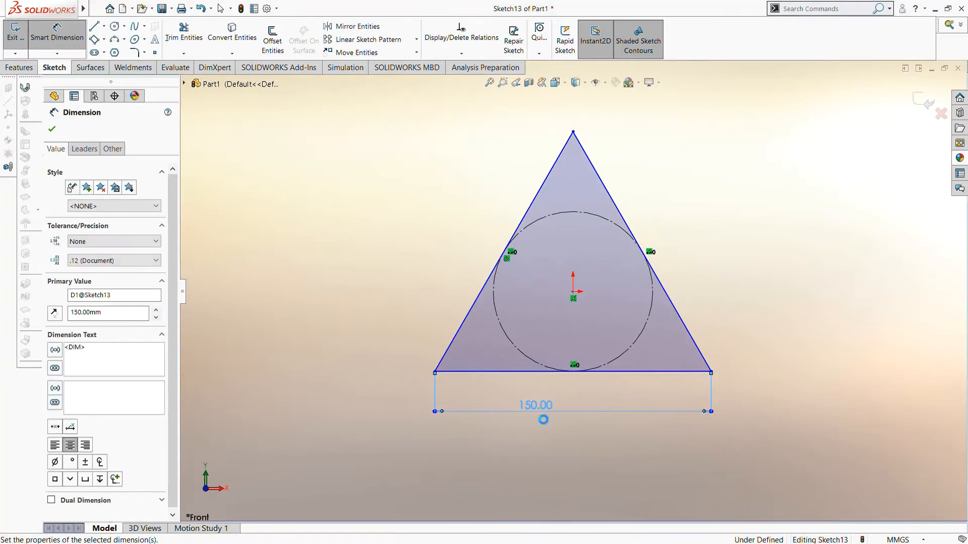
click(52, 129)
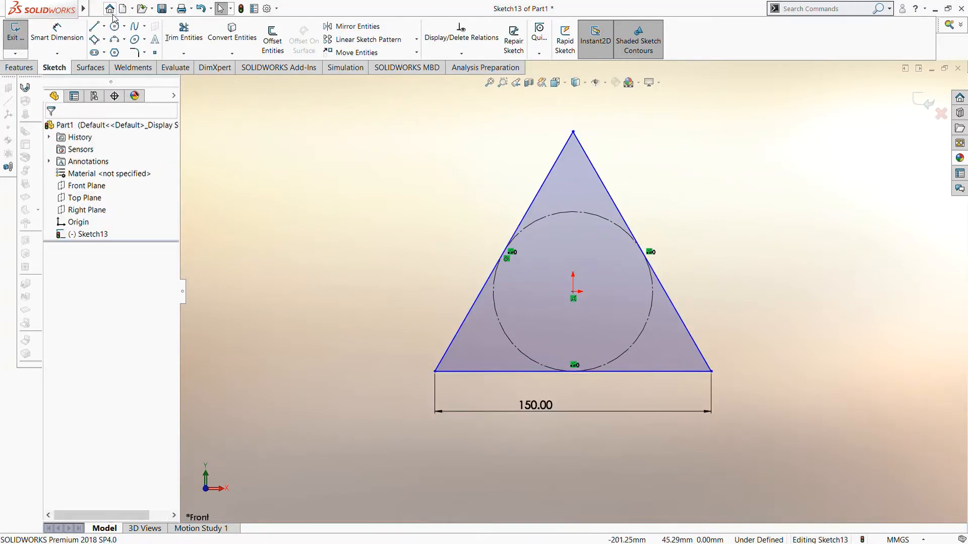
Fillet all three corners of the triangle with a 10 mm radius.
key(f)
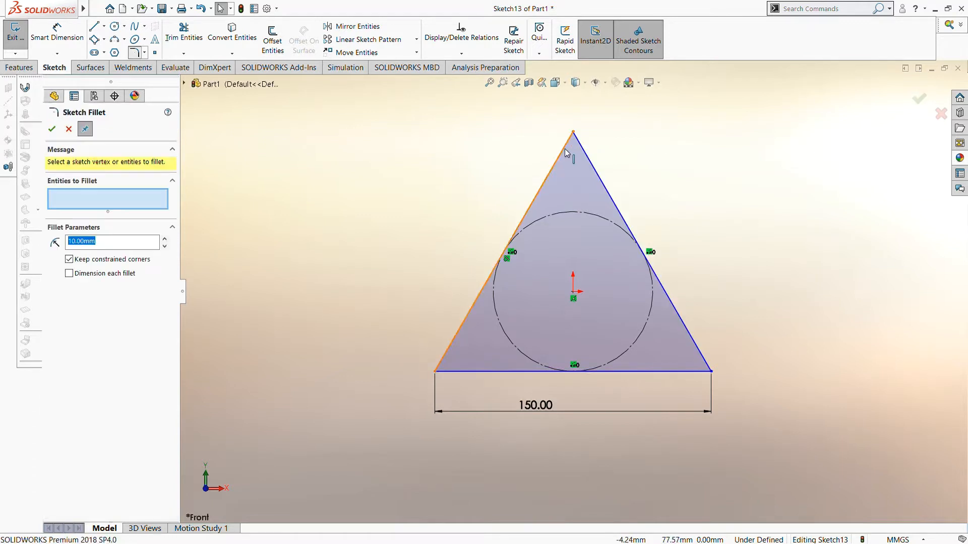
click(583, 154)
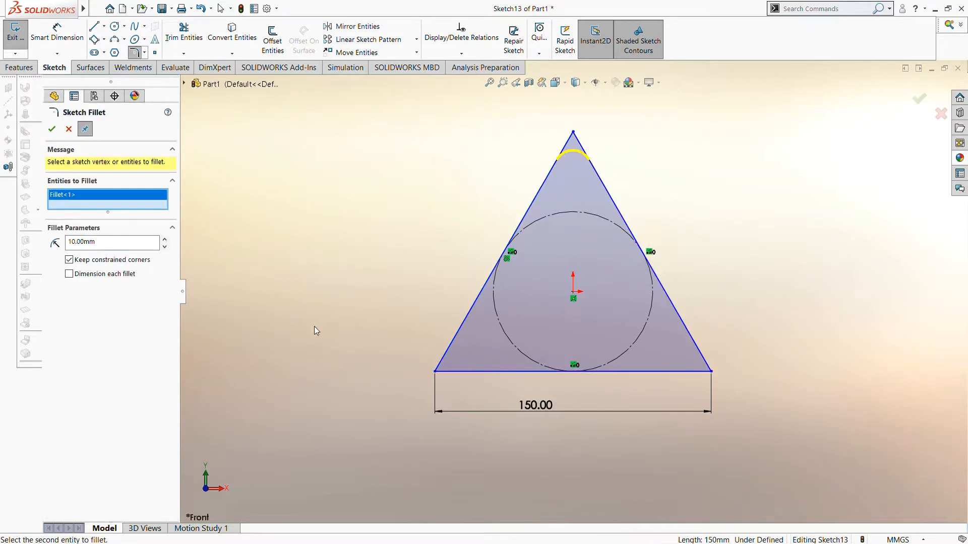
click(455, 341)
click(457, 369)
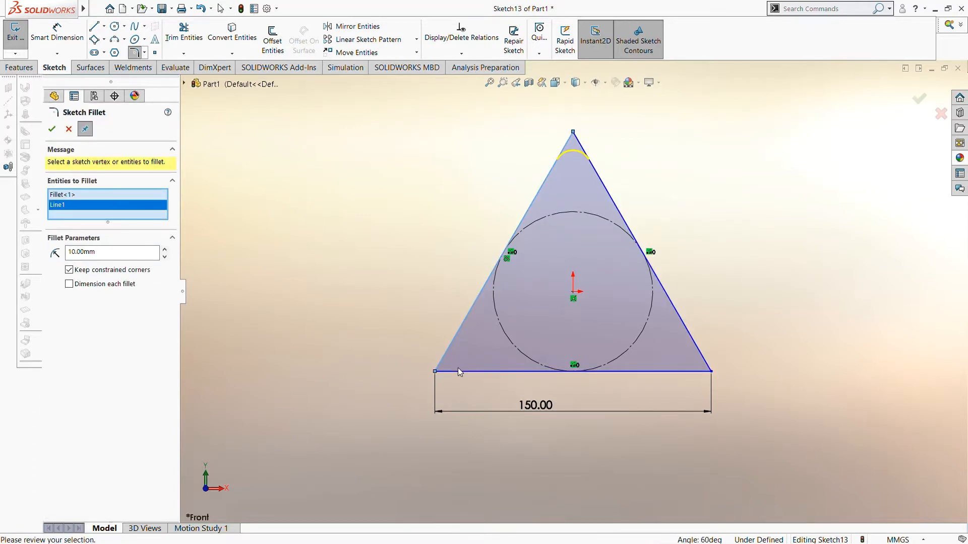
click(662, 372)
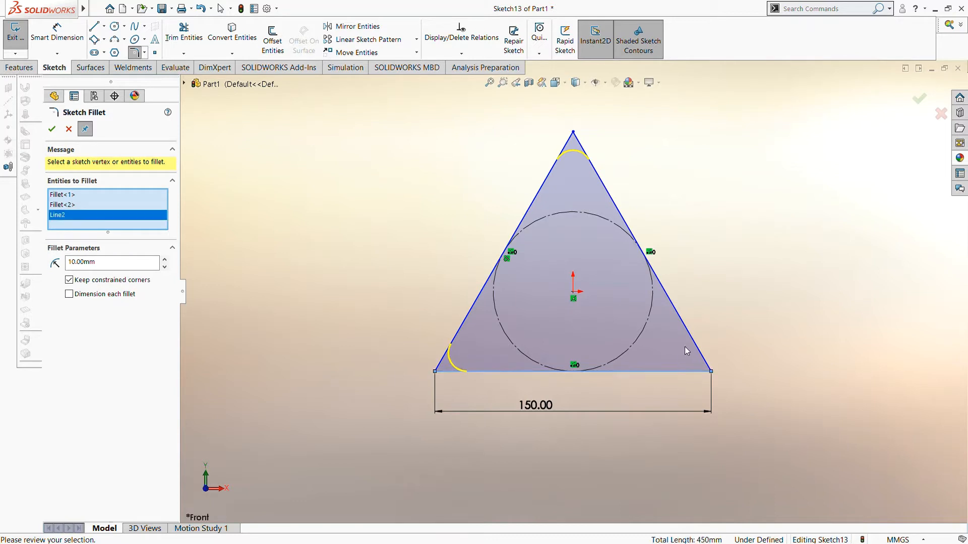
click(53, 129)
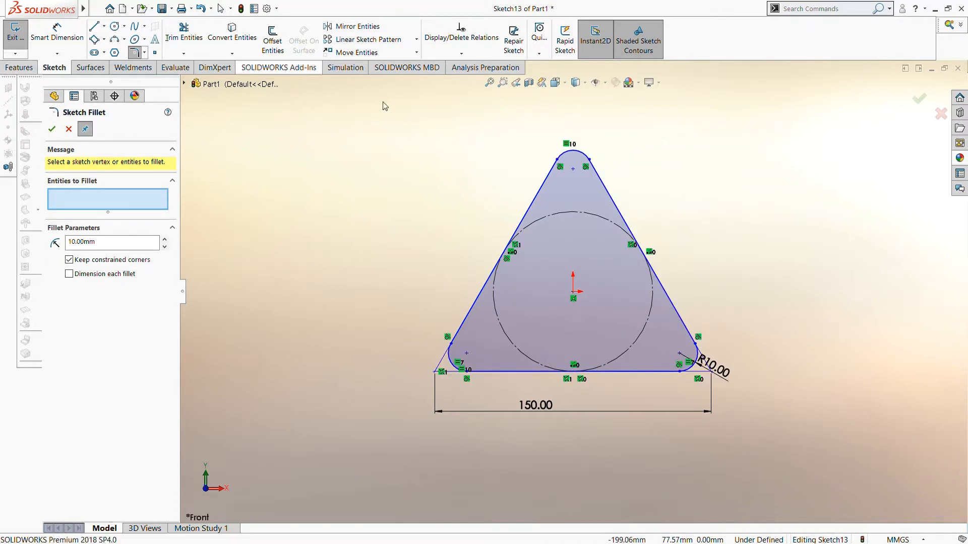
scroll(474, 352, down, 3)
scroll(473, 348, down, 3)
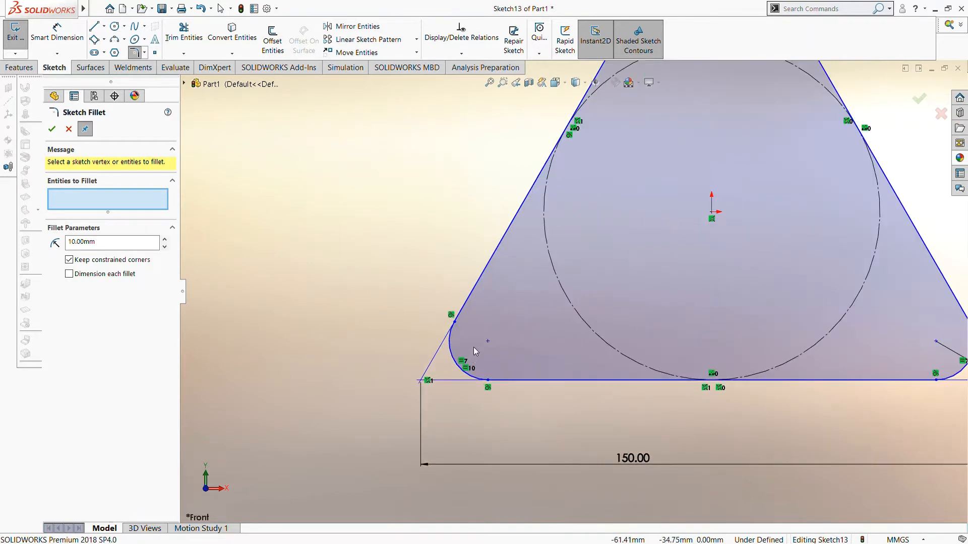
scroll(520, 327, up, 2)
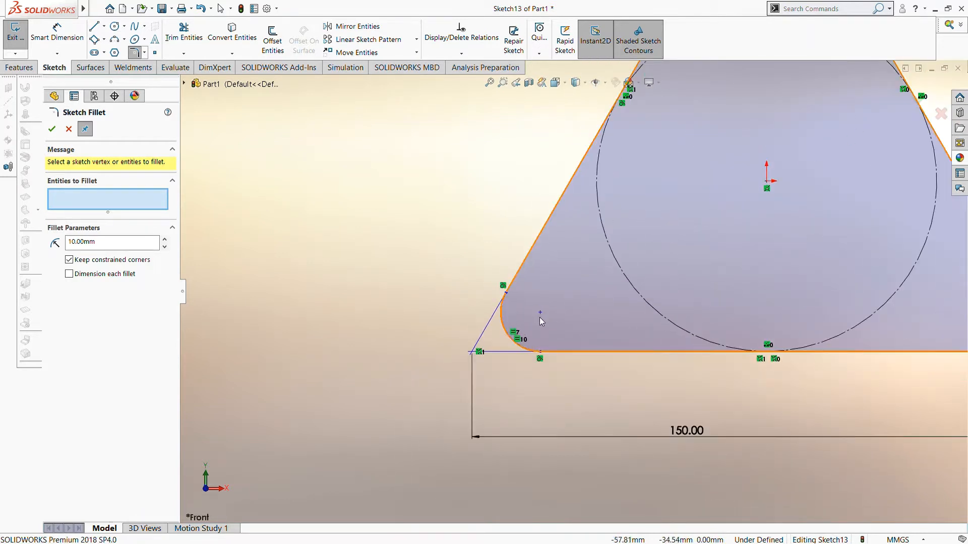
key(Escape)
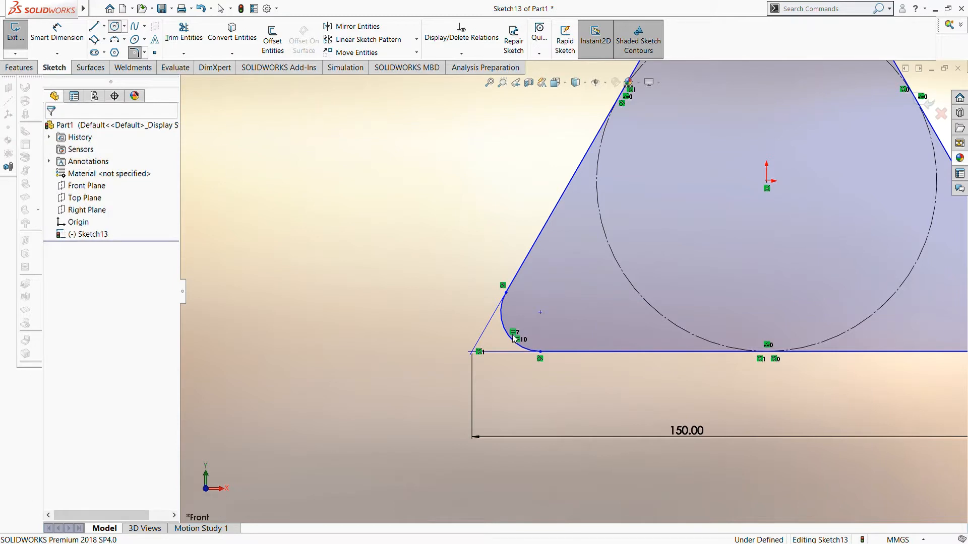
Sketch a circle at each corner fillet's centre, about 7 mm radius at the two base corners and about 6 mm at the apex.
key(Return)
click(541, 313)
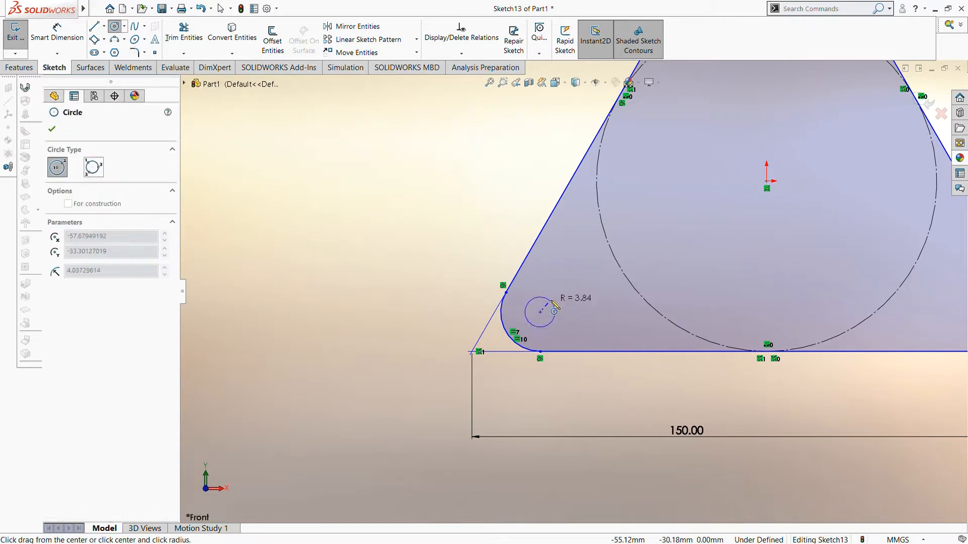
click(589, 298)
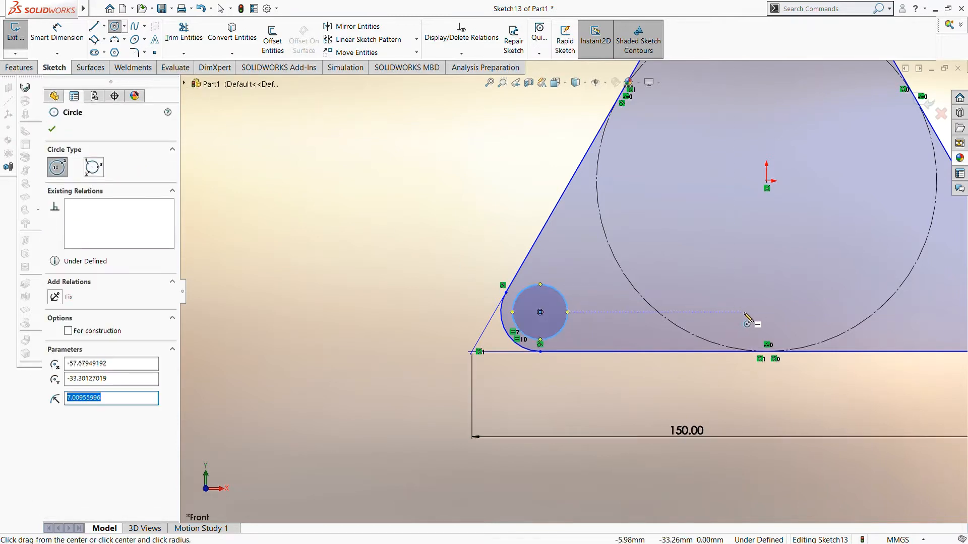
scroll(575, 292, up, 2)
click(924, 308)
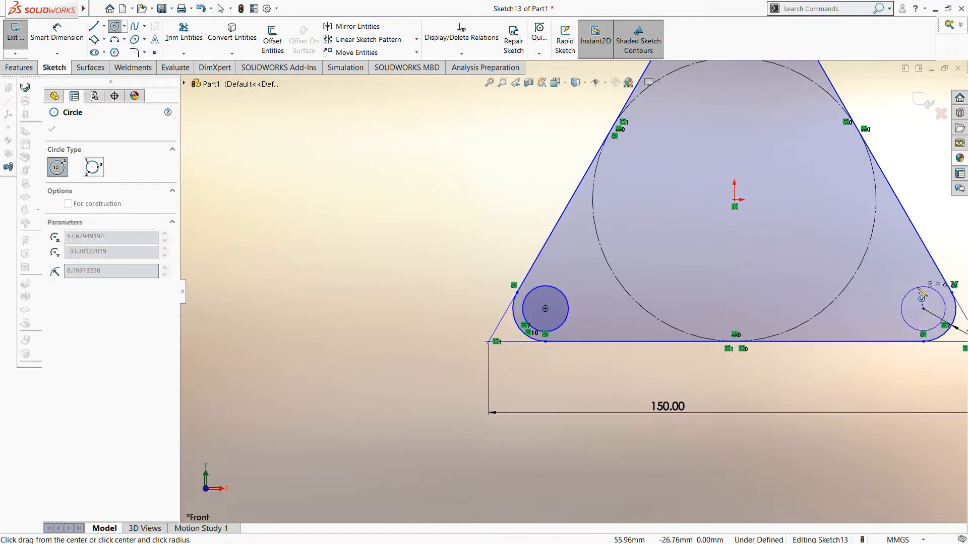
click(941, 322)
scroll(562, 394, up, 3)
scroll(617, 169, down, 2)
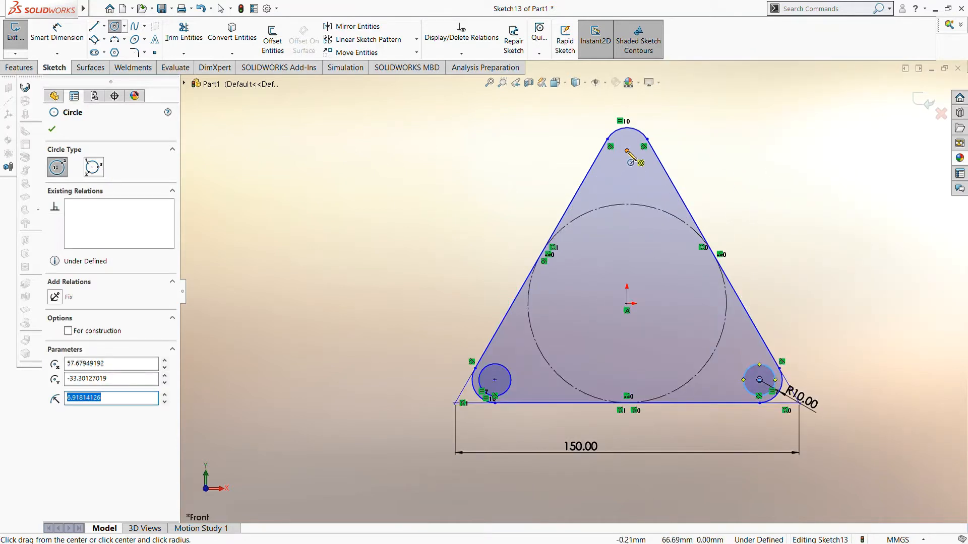
click(627, 151)
click(640, 144)
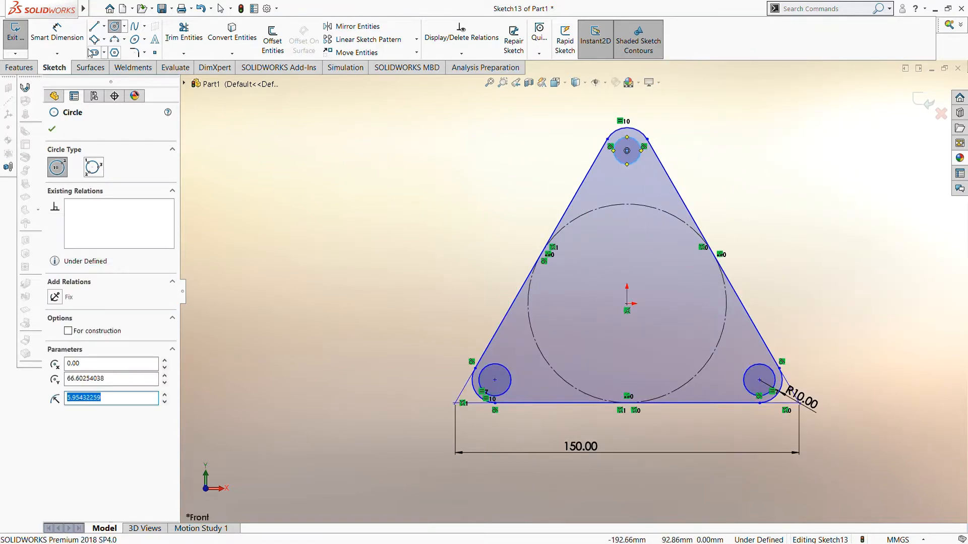
Dimension the apex circle to a 12 mm diameter.
click(57, 33)
click(636, 168)
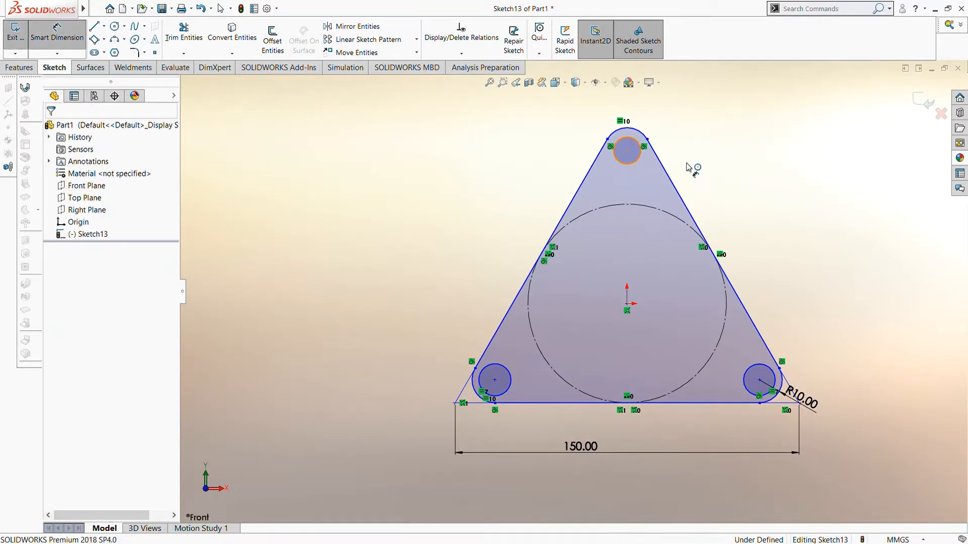
click(712, 167)
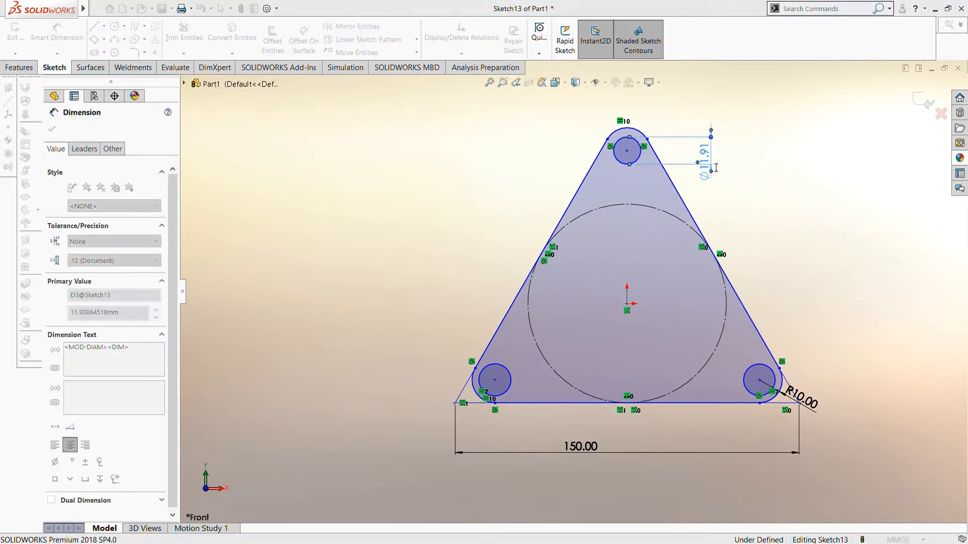
text(12)
key(Return)
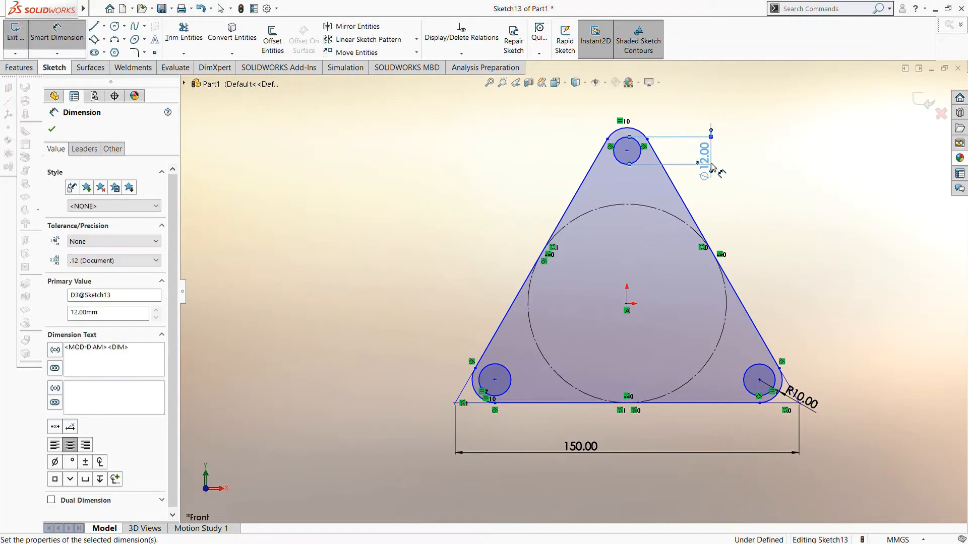
key(Escape)
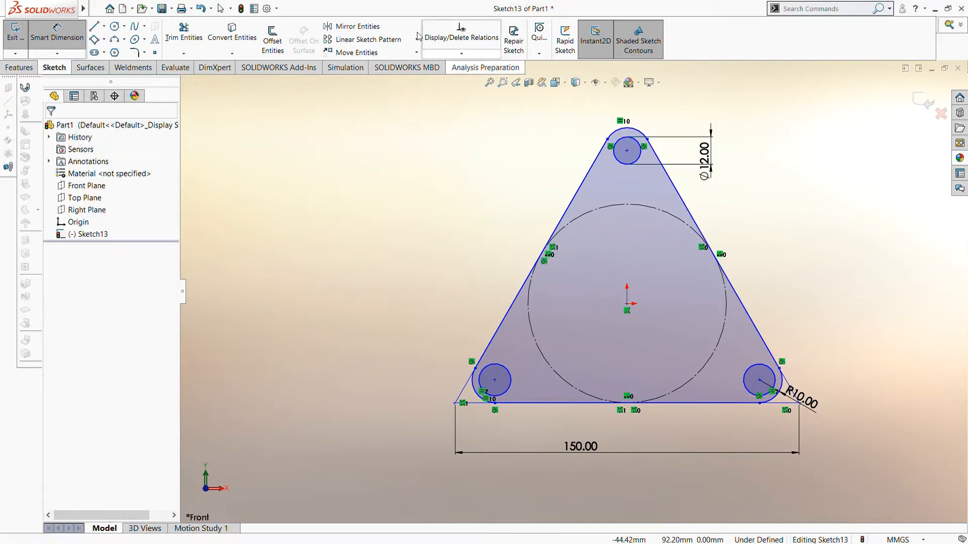
Add an Equal relation between the apex circle and the lower-left corner circle.
click(446, 54)
click(448, 85)
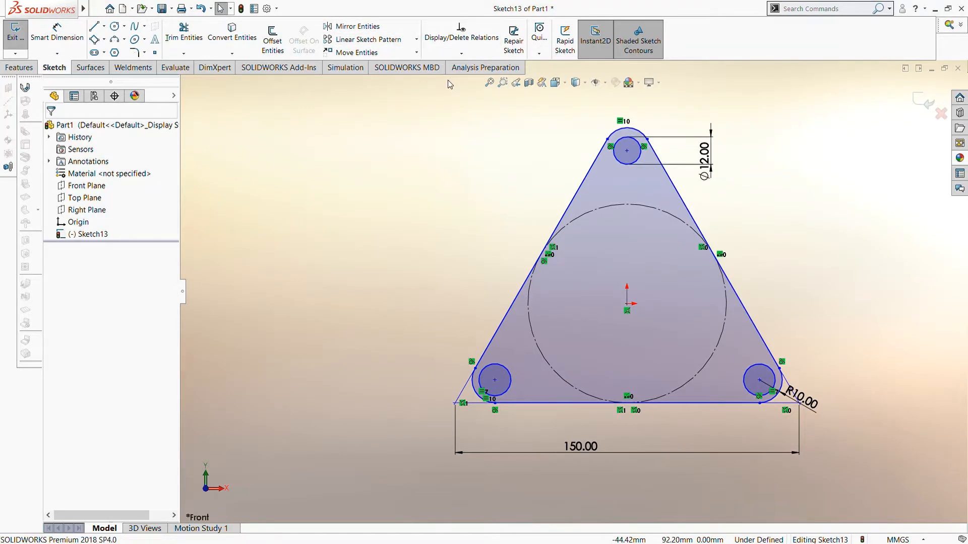
click(624, 165)
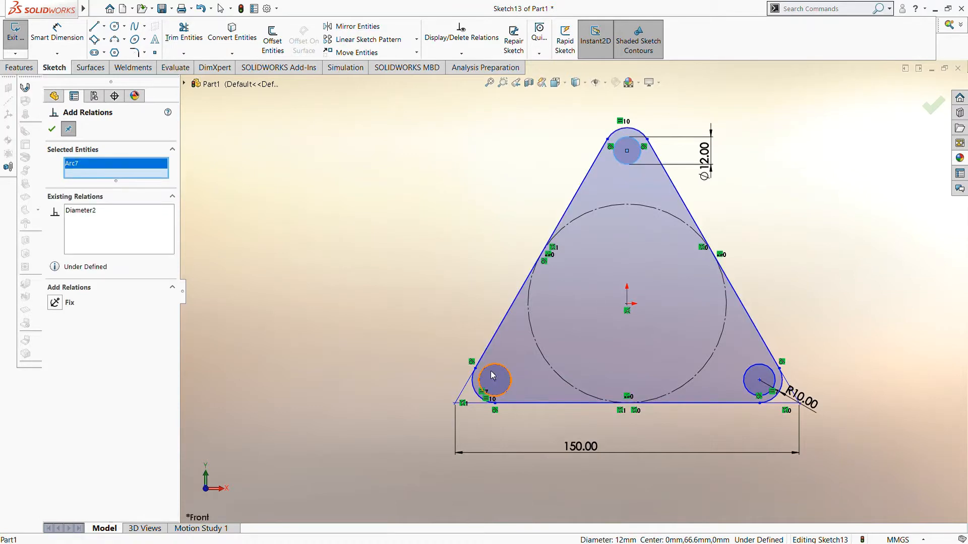
click(496, 368)
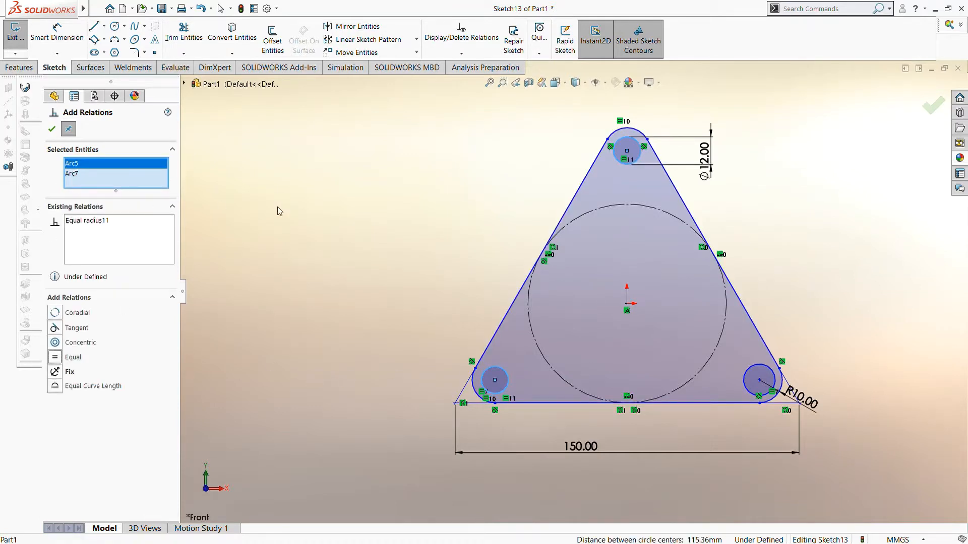
Add an Equal relation between the two circles at the base corners and finish the sketch.
click(152, 176)
click(405, 251)
click(503, 374)
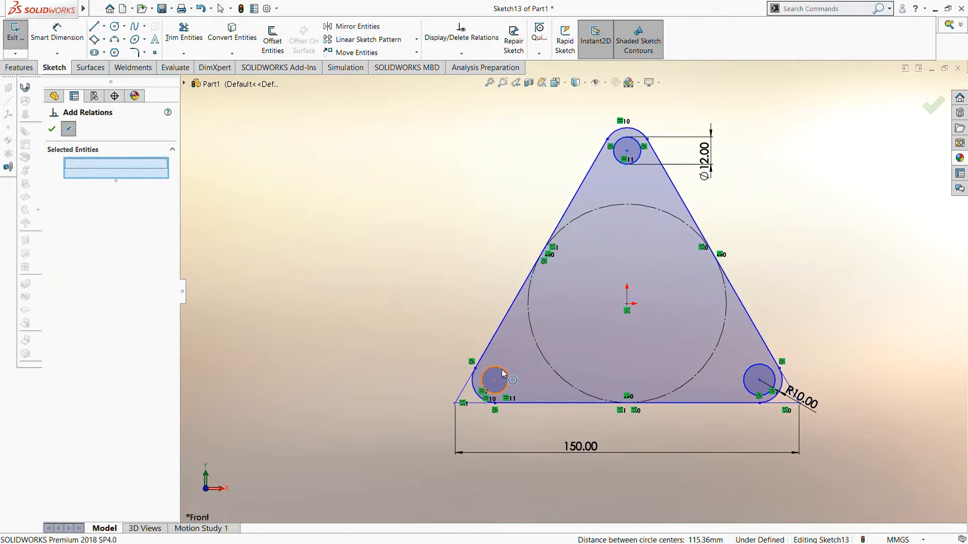
click(766, 368)
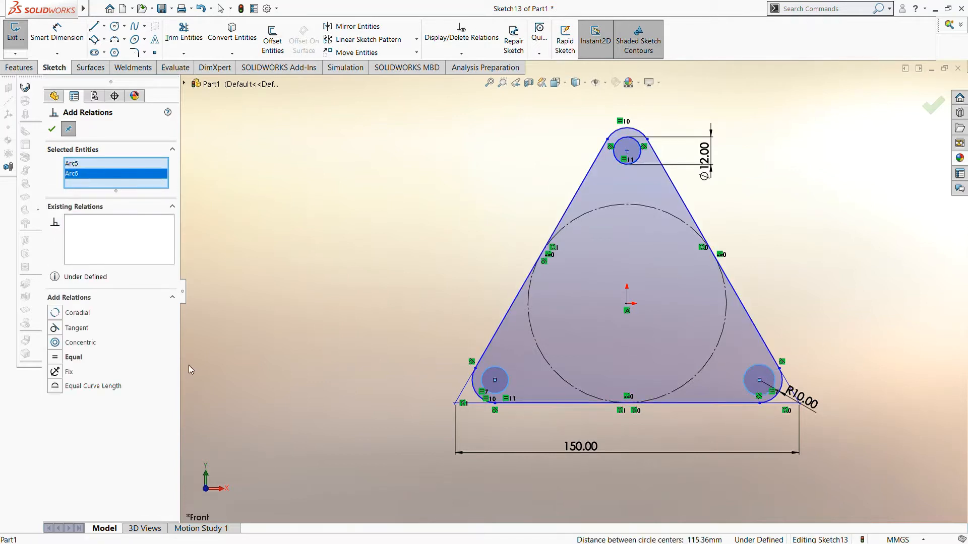
click(56, 357)
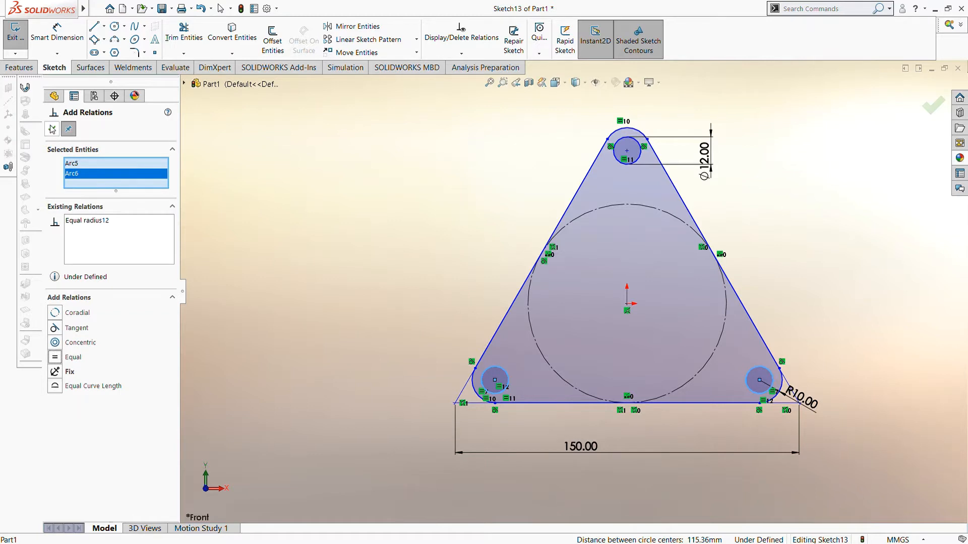
click(50, 126)
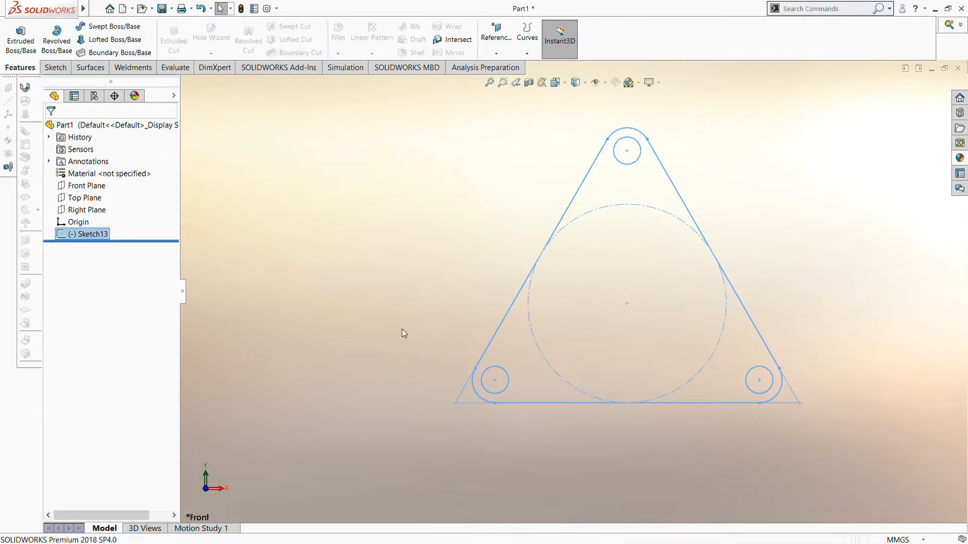
Extrude the triangular sketch as a boss, Mid Plane, with a total depth of 30 mm.
click(20, 37)
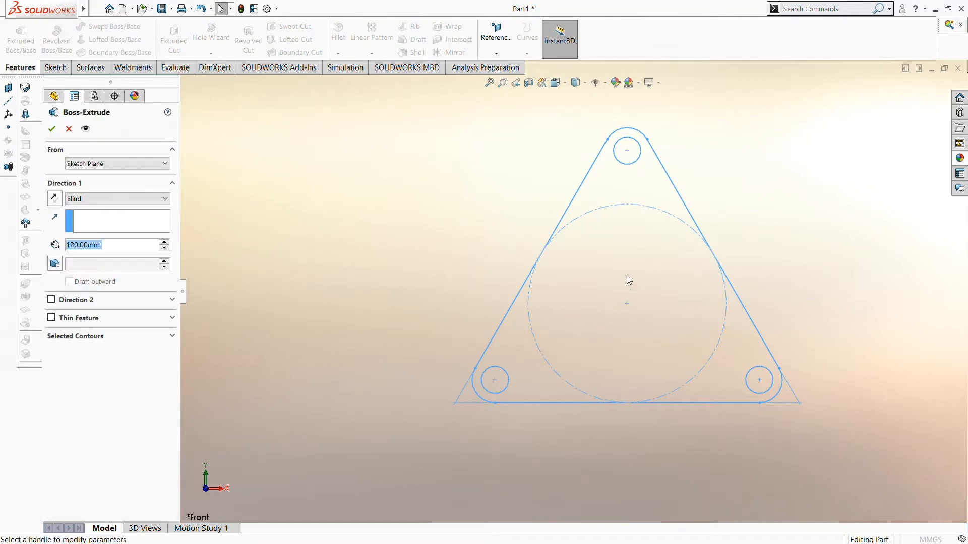
click(113, 198)
click(112, 253)
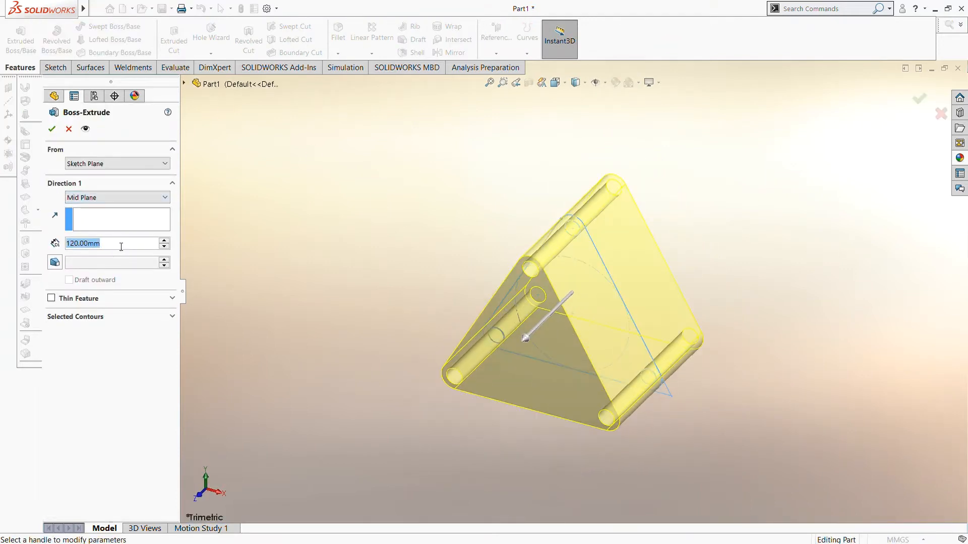
text(1)
text(30)
key(Return)
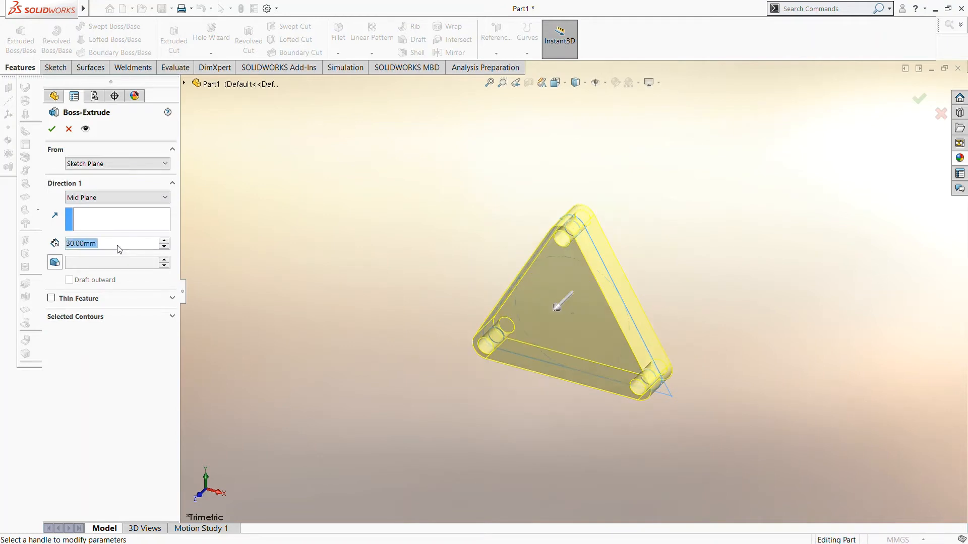
click(53, 130)
Start a sketch on the plate's front triangular face and draw a circle about 33 mm in diameter centred on the origin.
click(435, 261)
middle_drag(440, 264, 464, 288)
click(534, 288)
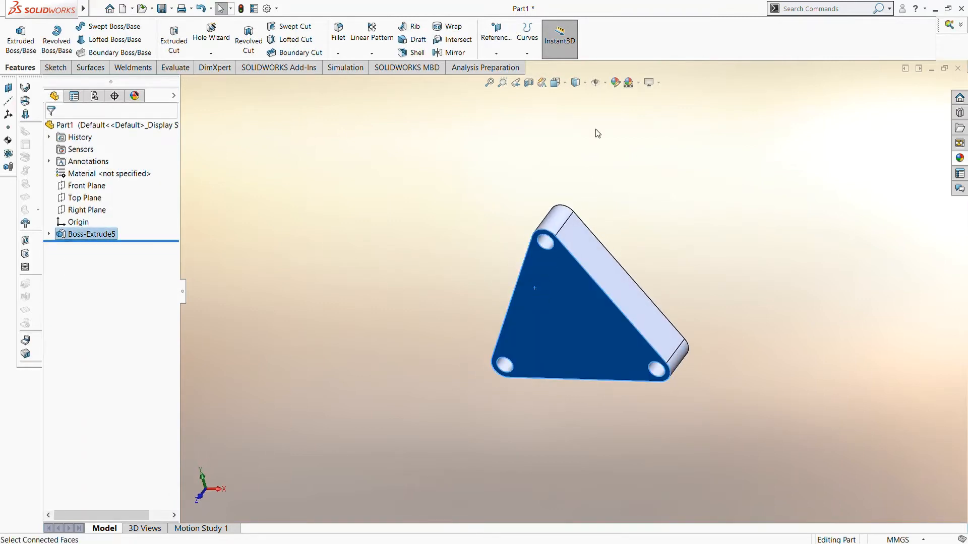
click(427, 170)
click(54, 68)
click(15, 31)
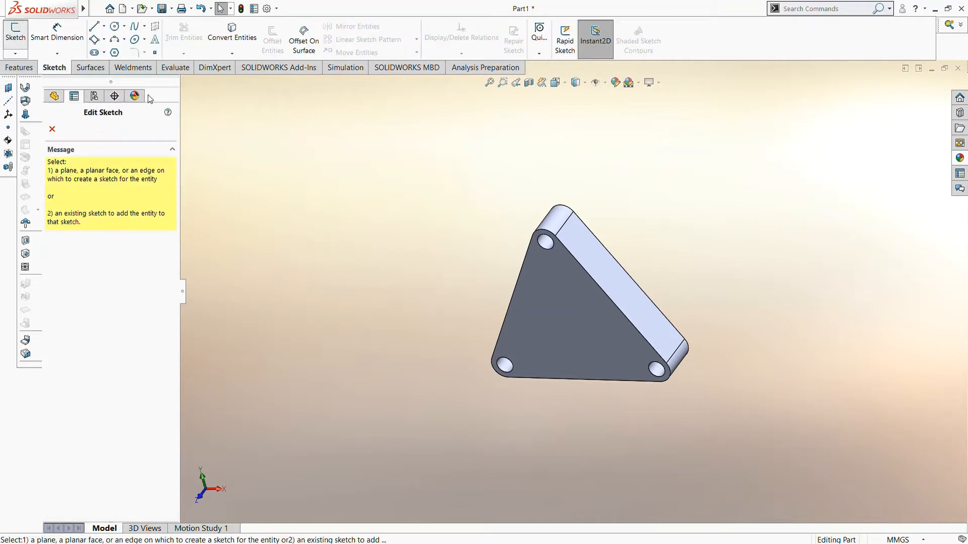
click(542, 305)
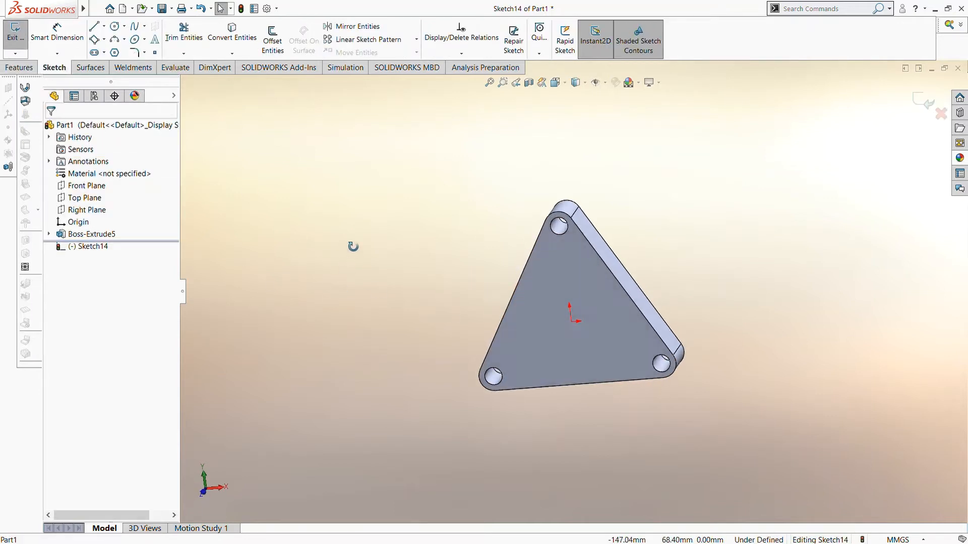
click(115, 26)
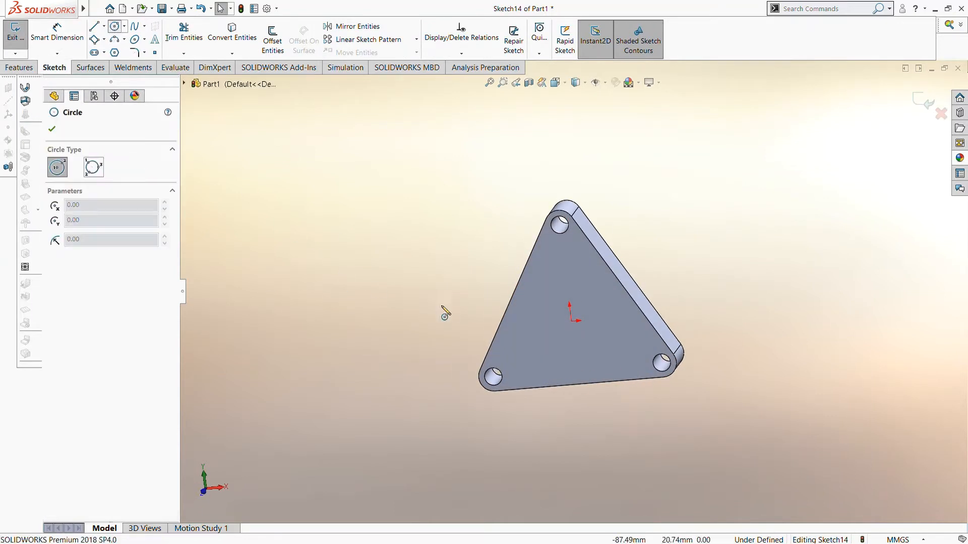
click(572, 322)
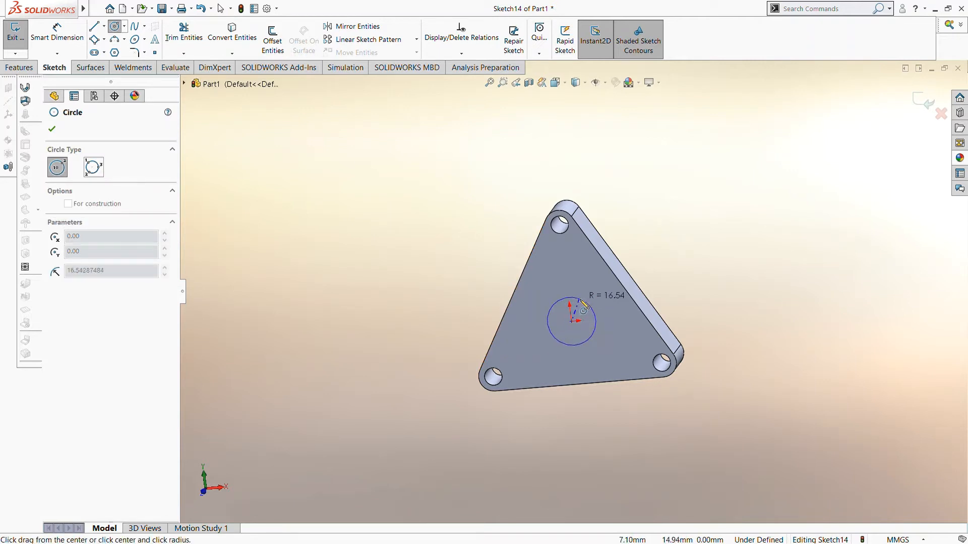
click(593, 309)
Dimension the central circle to a 30 mm diameter and finish the sketch.
click(59, 42)
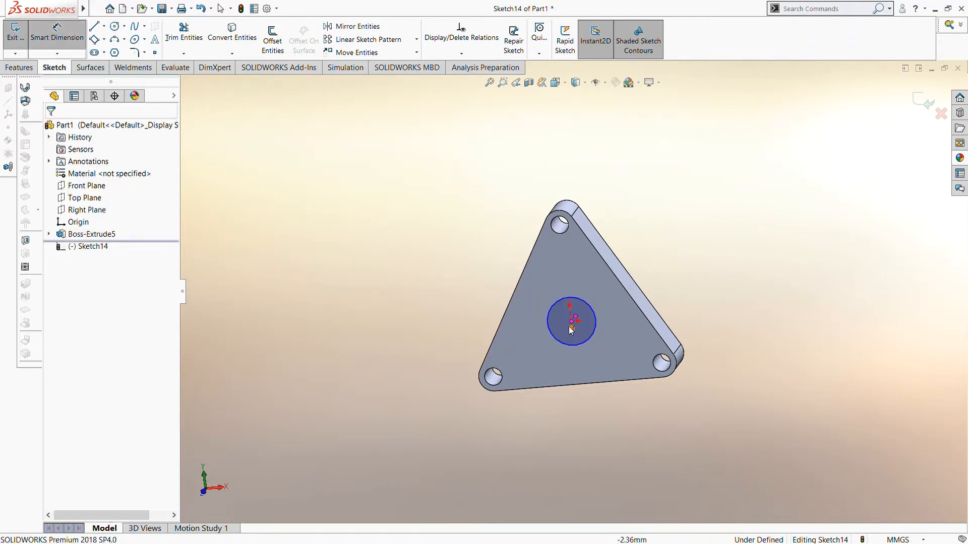
click(589, 305)
click(453, 302)
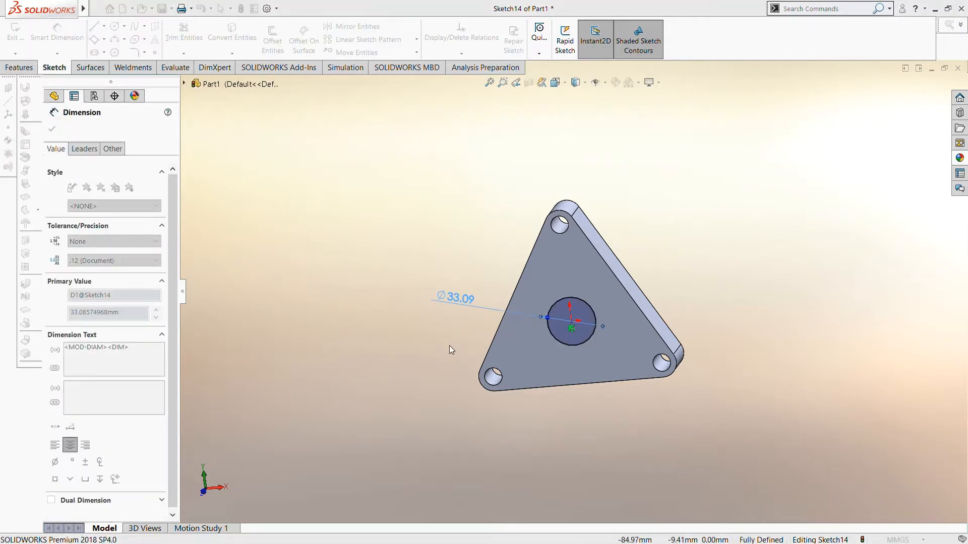
text(30)
key(Return)
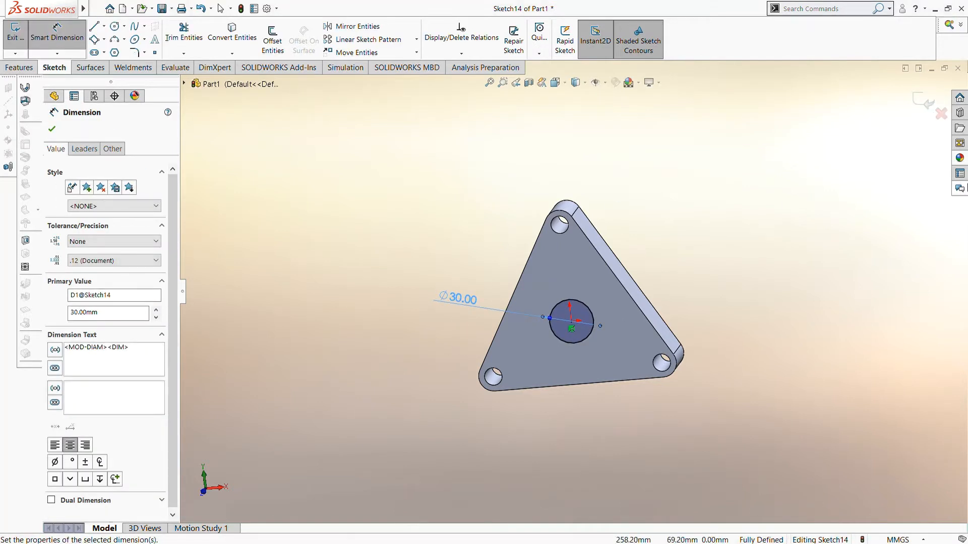
click(917, 102)
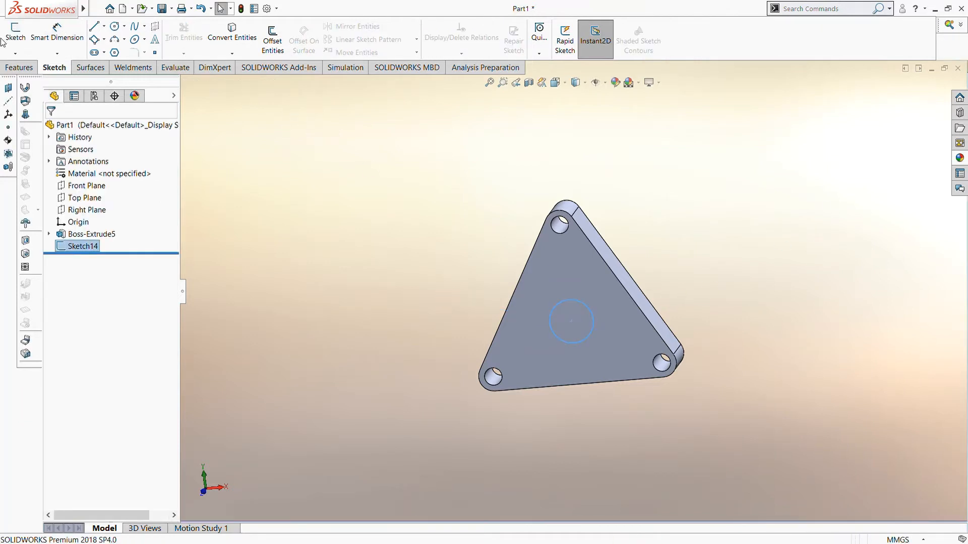
Extrude the central circle as a Blind boss 65 mm deep, merged with the plate.
click(18, 67)
click(21, 38)
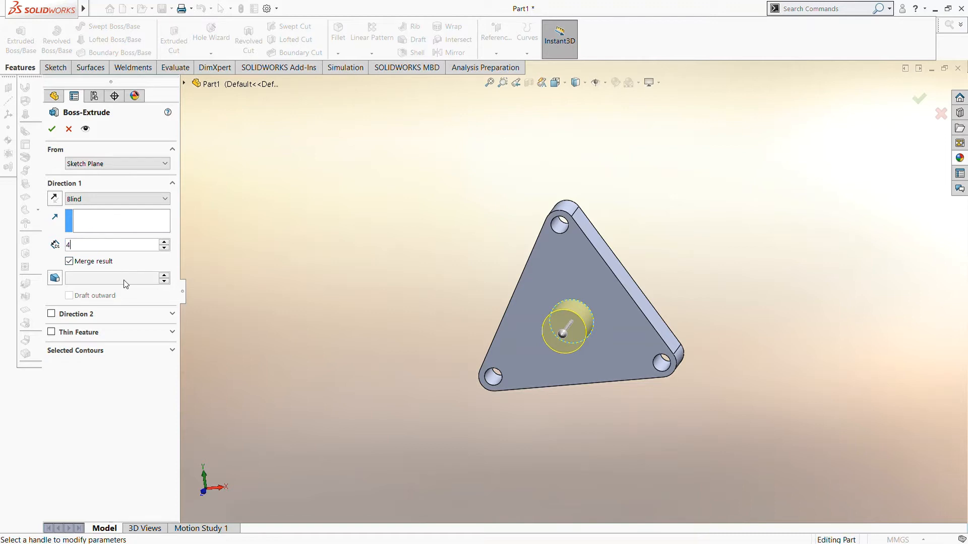
text(45)
key(Return)
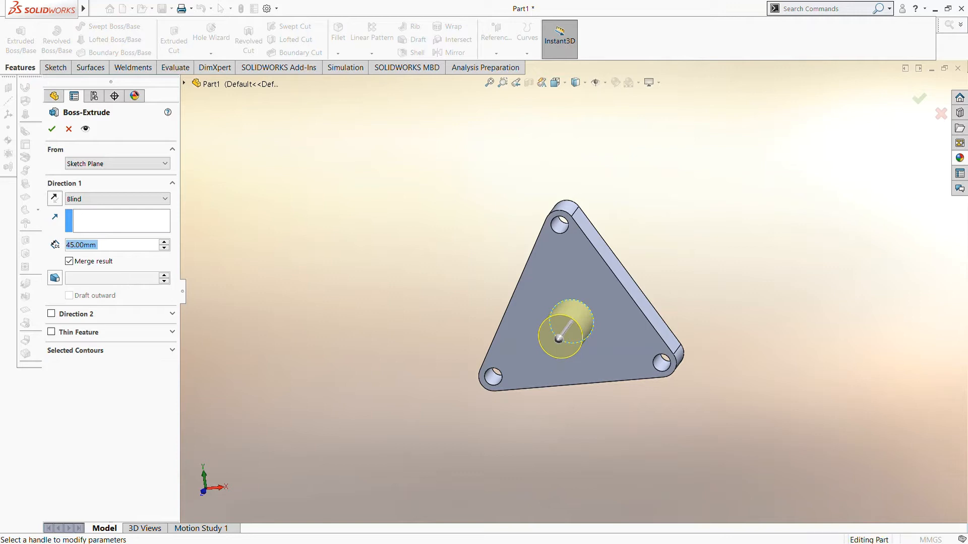
text(65)
key(Return)
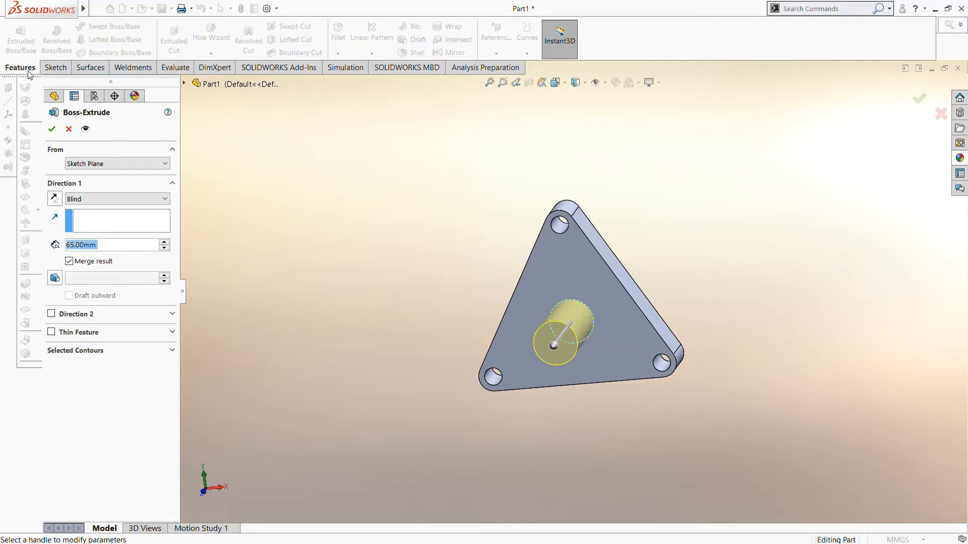
click(52, 129)
Sketch a centerpoint arc of about 67° on the cylinder's end face, centred on the origin and following the upper rim at 15 mm radius.
middle_drag(368, 289, 392, 351)
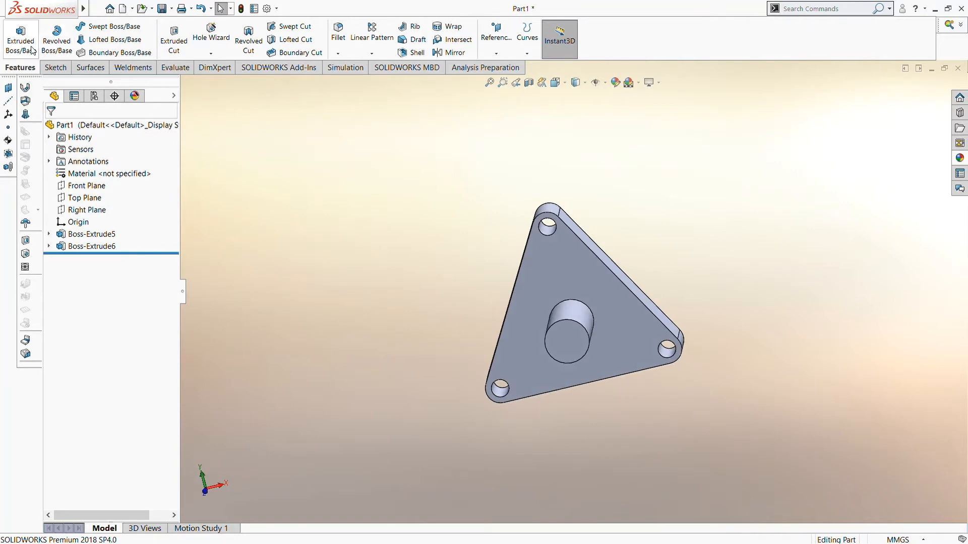
click(55, 68)
click(15, 31)
click(567, 342)
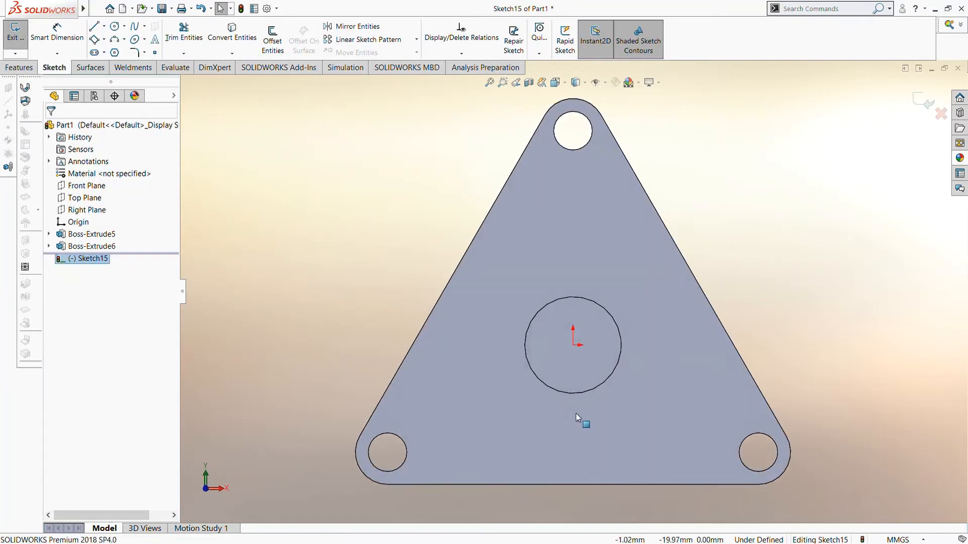
click(116, 39)
click(60, 169)
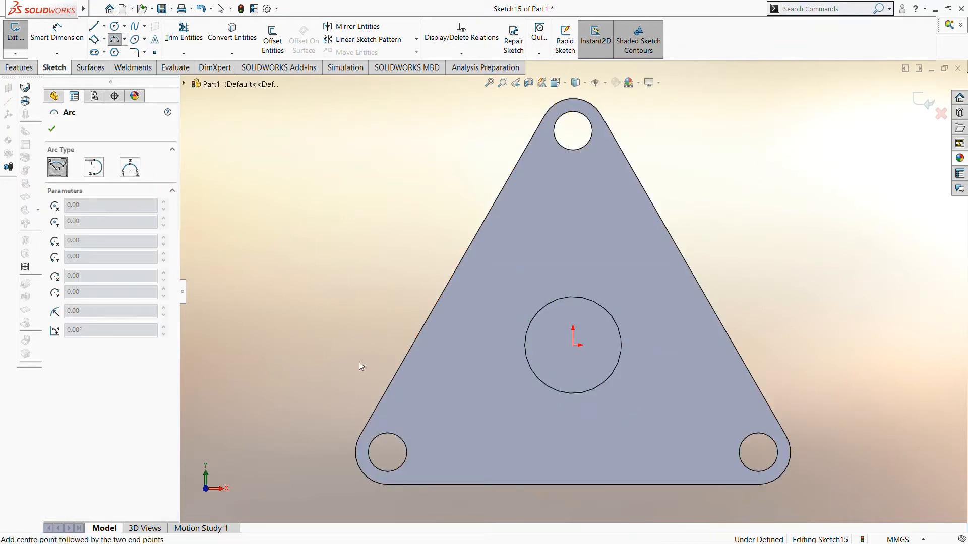
click(572, 345)
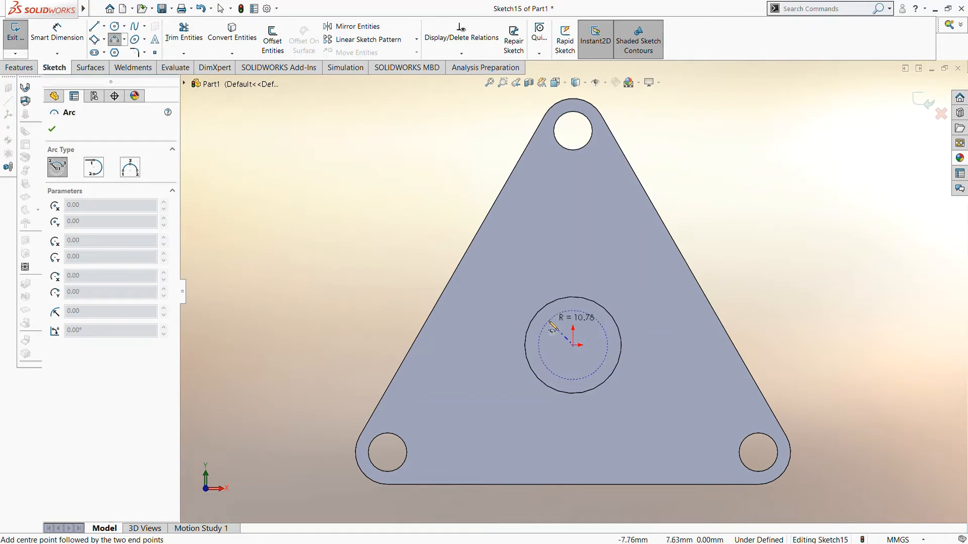
click(573, 297)
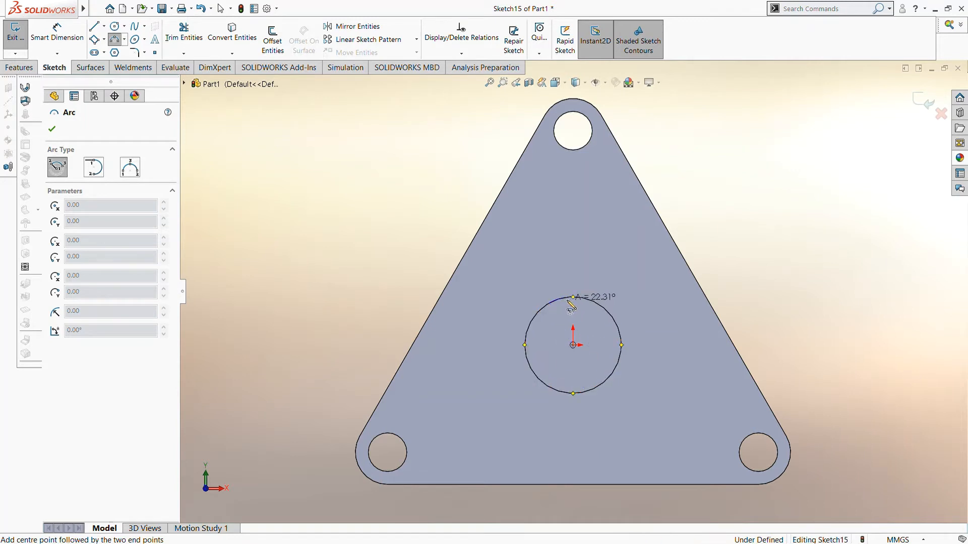
click(601, 306)
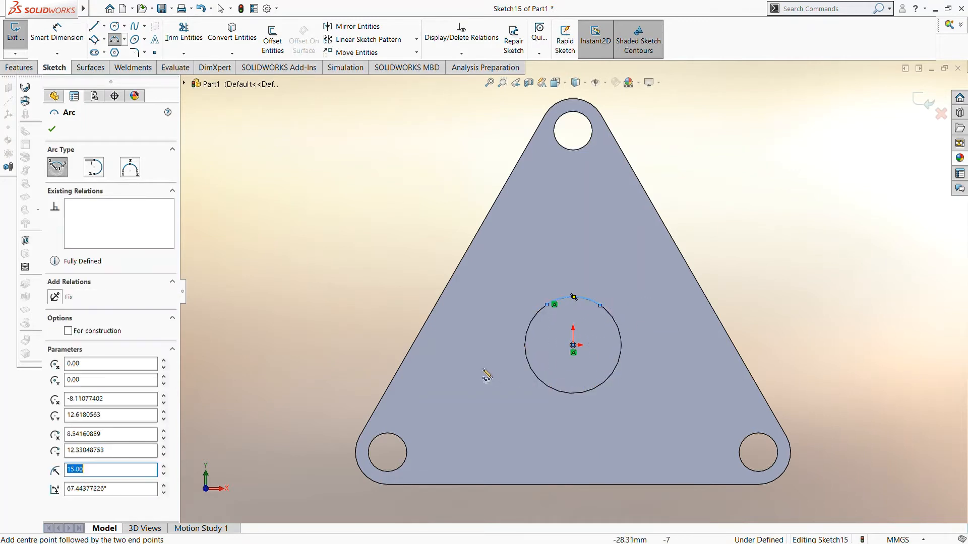
Dimension the horizontal distance between the arc's two endpoints to 15 mm.
click(56, 34)
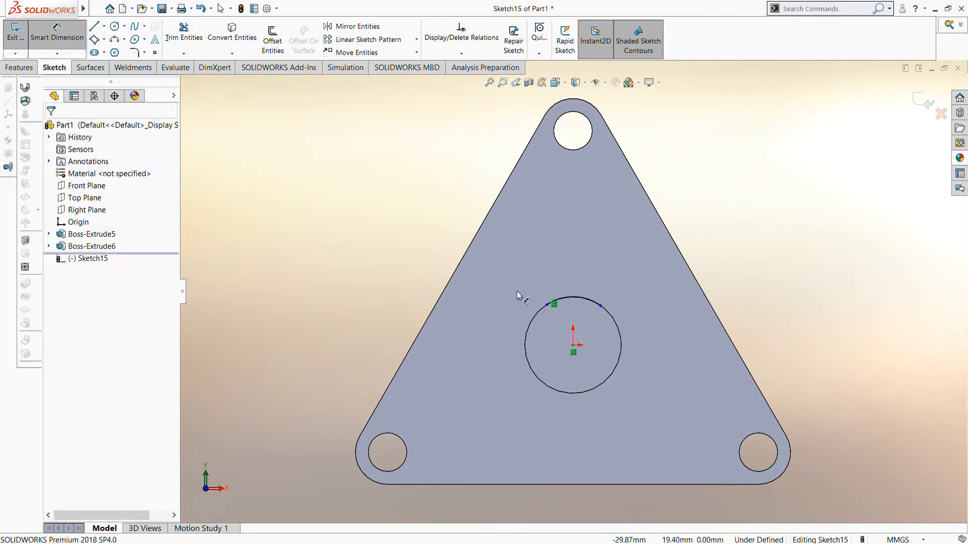
click(548, 305)
click(600, 305)
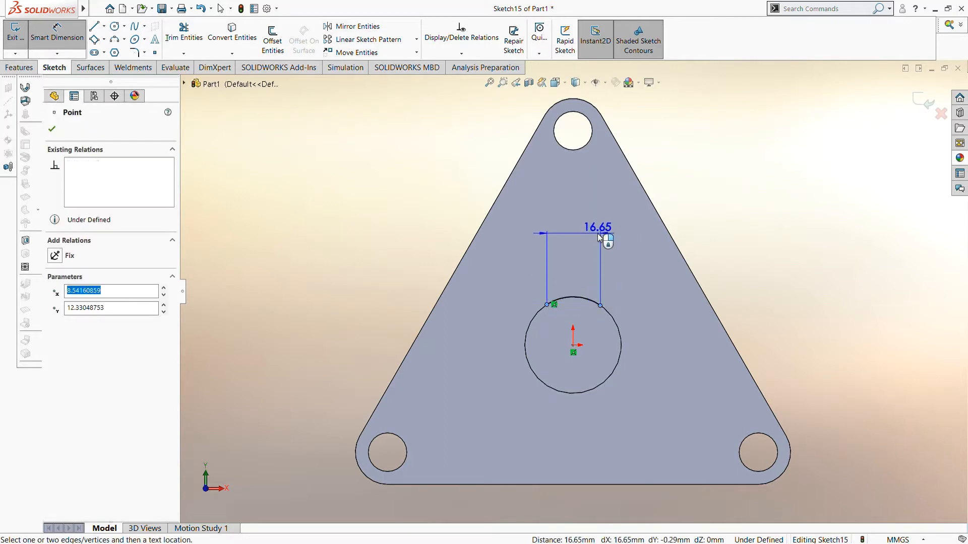
click(597, 234)
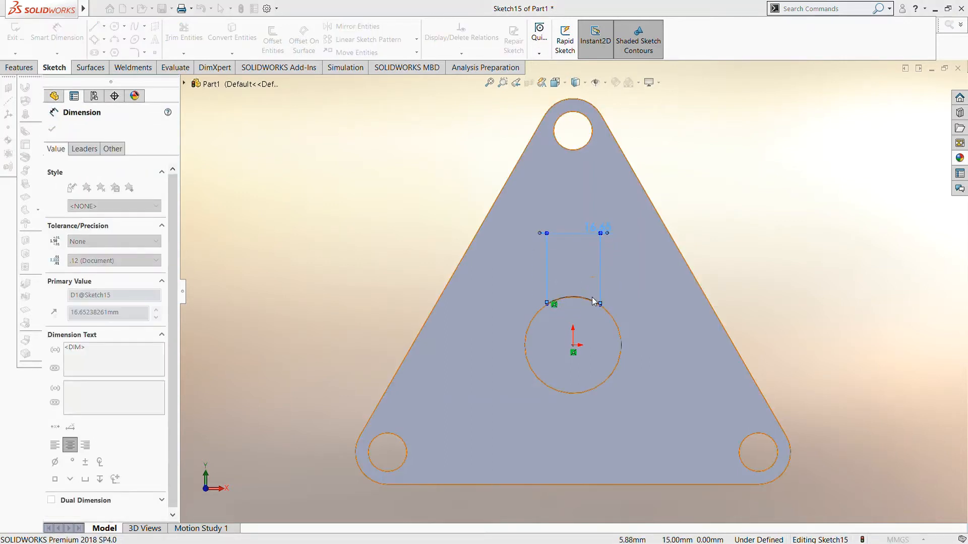
text(15)
key(Return)
key(Escape)
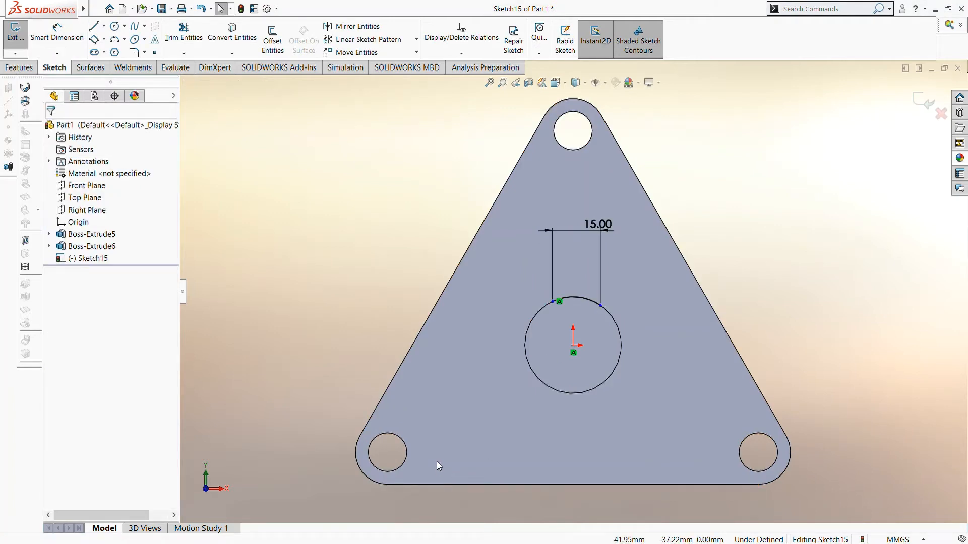
click(456, 54)
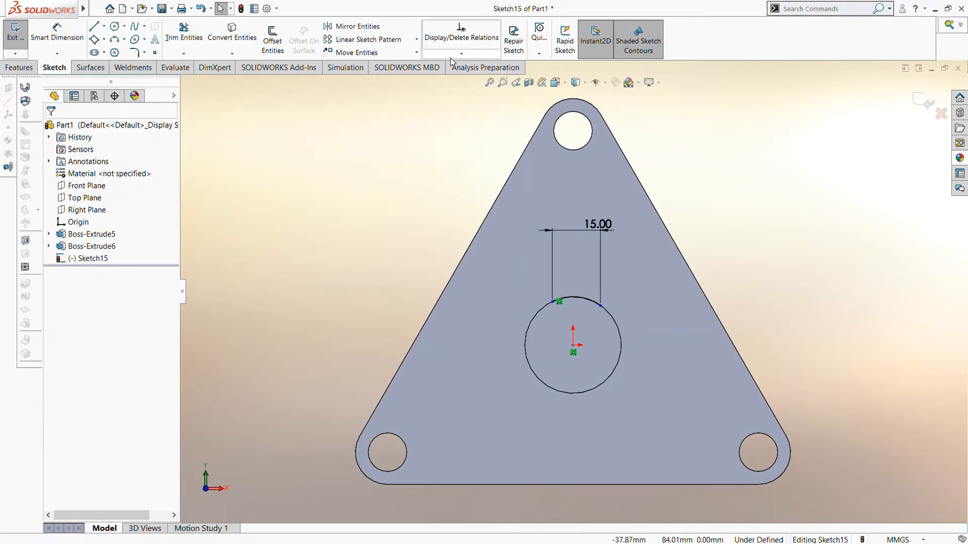
click(447, 77)
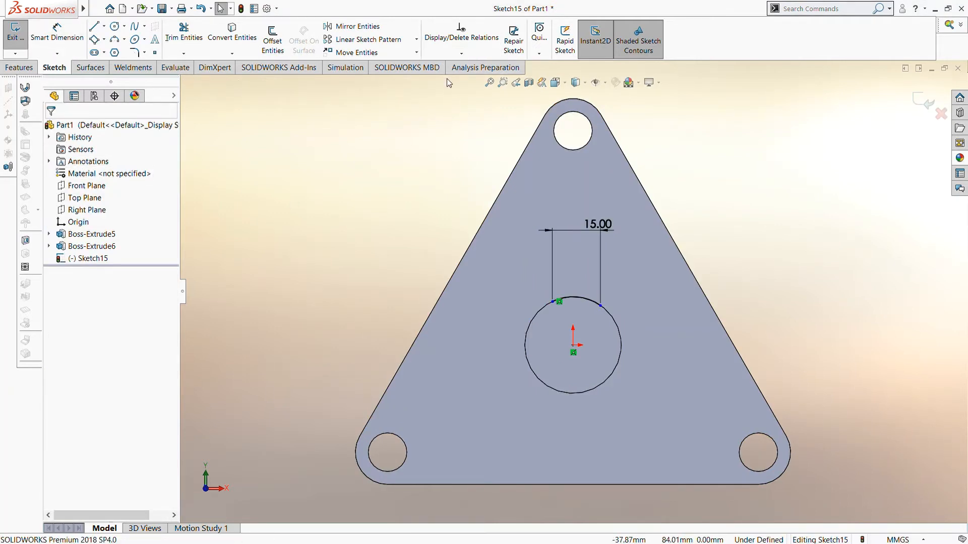
click(553, 303)
click(573, 347)
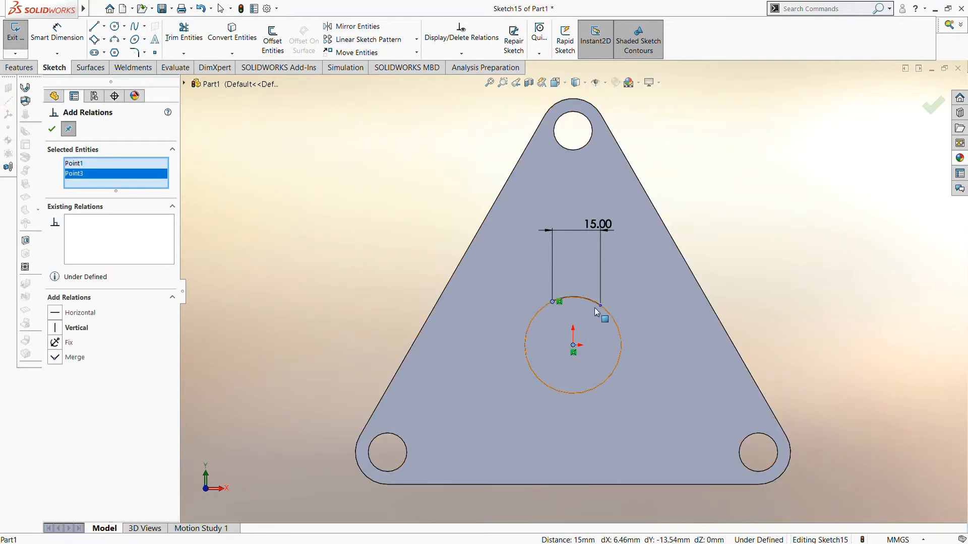
click(600, 305)
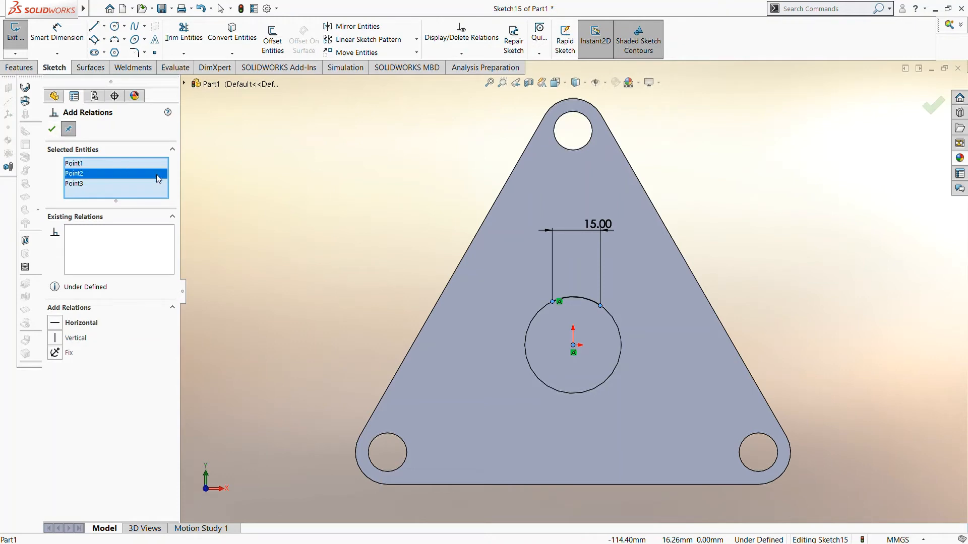
click(51, 129)
Dimension the horizontal distance from the arc's left endpoint to the origin to 7.5 mm and finish the sketch.
click(57, 32)
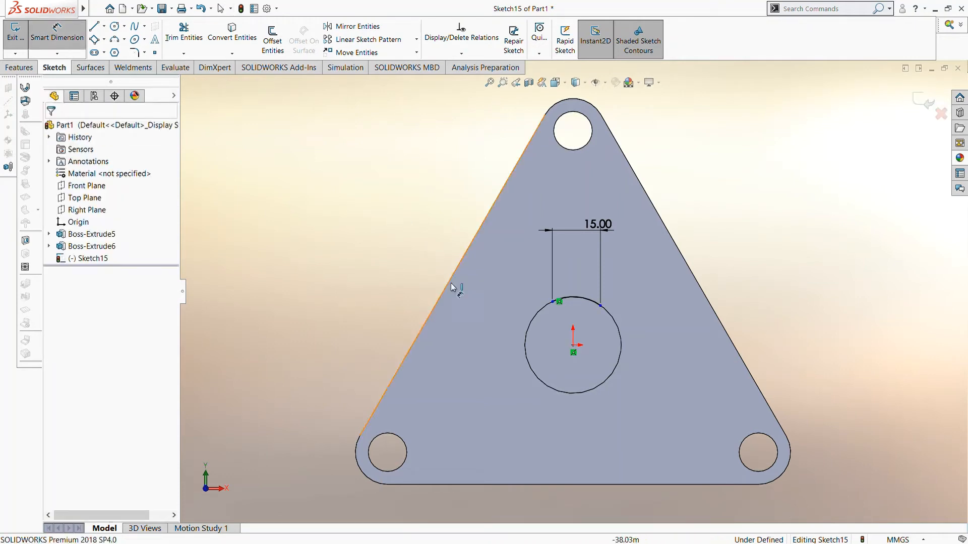
click(553, 302)
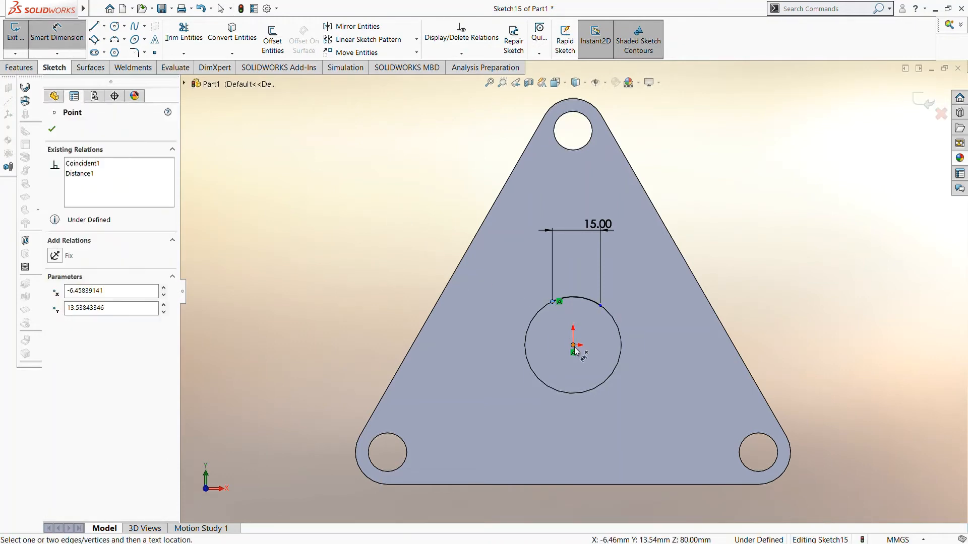
click(574, 347)
click(559, 208)
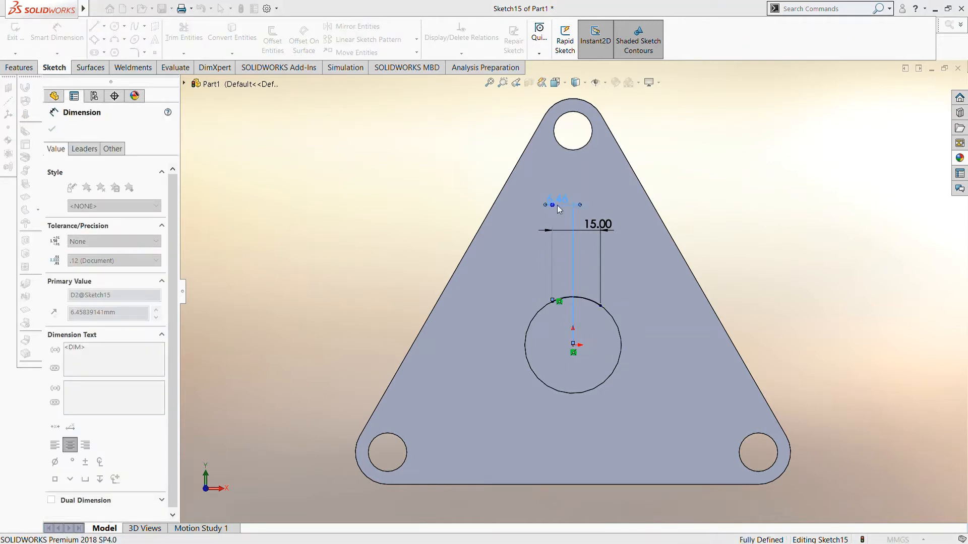
key(Return)
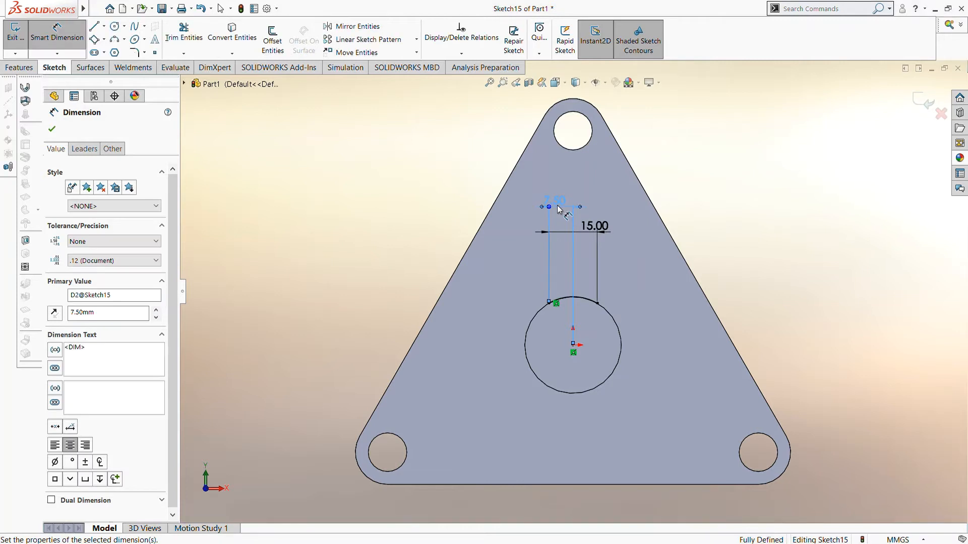
click(385, 231)
click(927, 102)
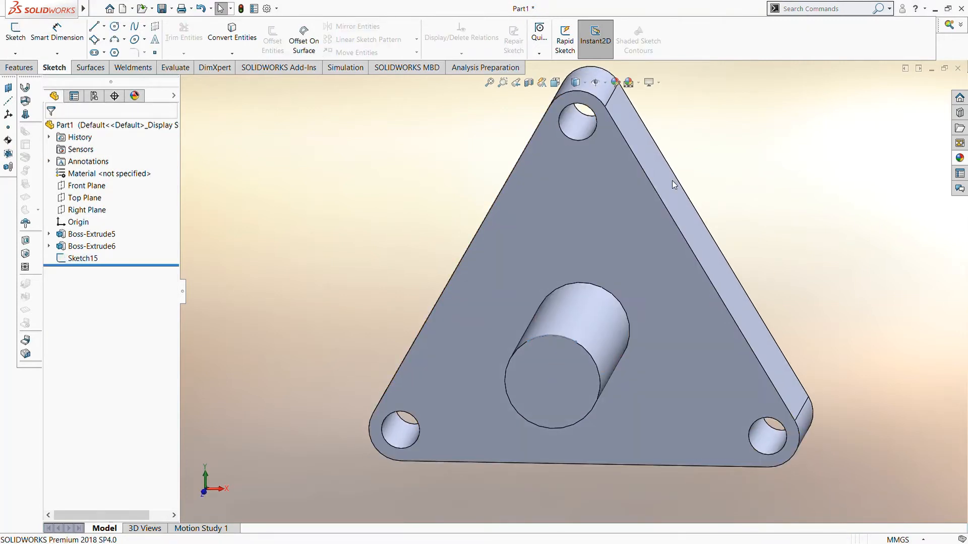
Start a sketch on the triangular plate's front face, convert the upper hole's edge into it, and finish the sketch.
click(603, 196)
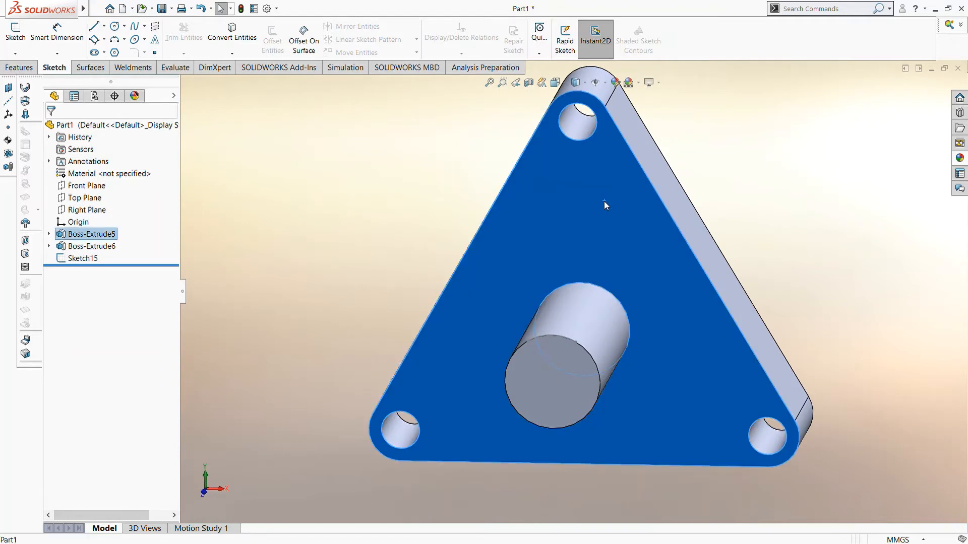
click(634, 128)
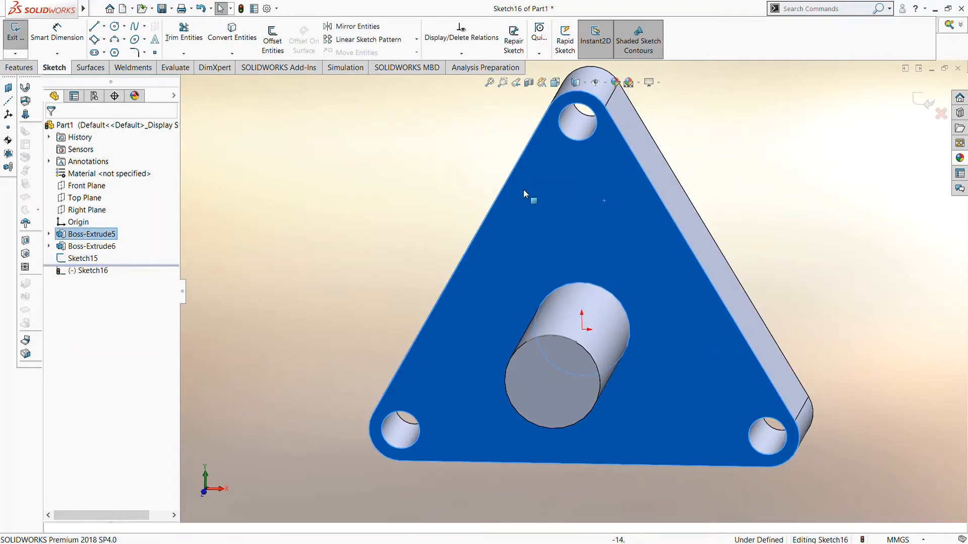
click(232, 31)
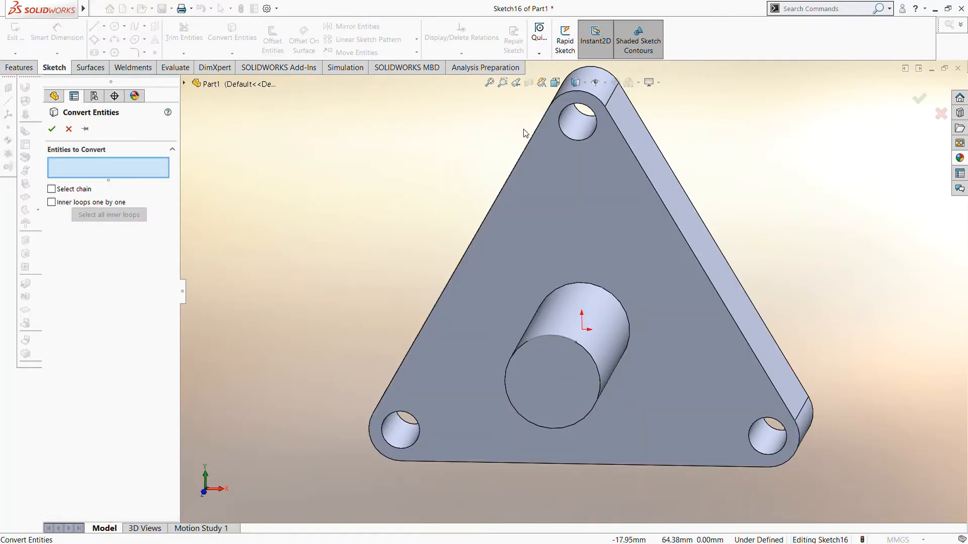
click(565, 138)
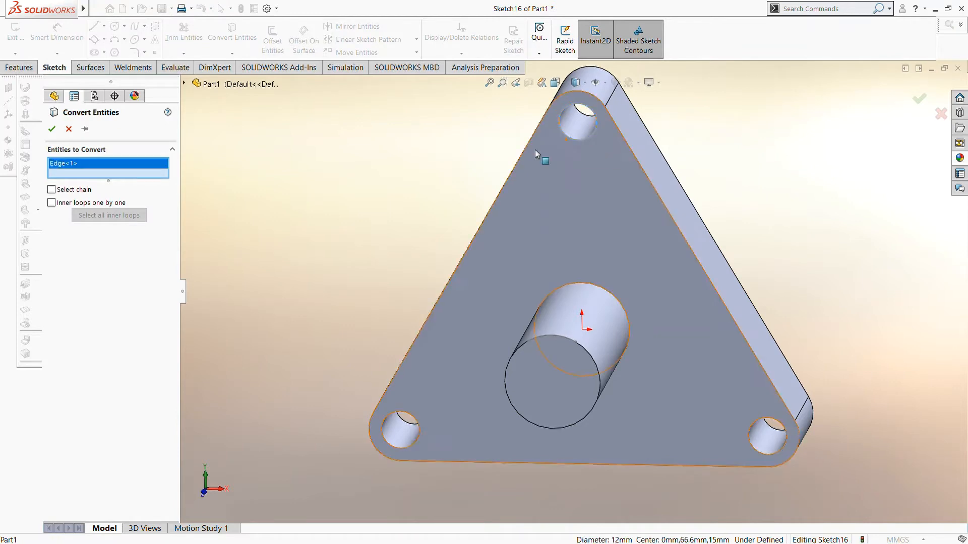
click(52, 129)
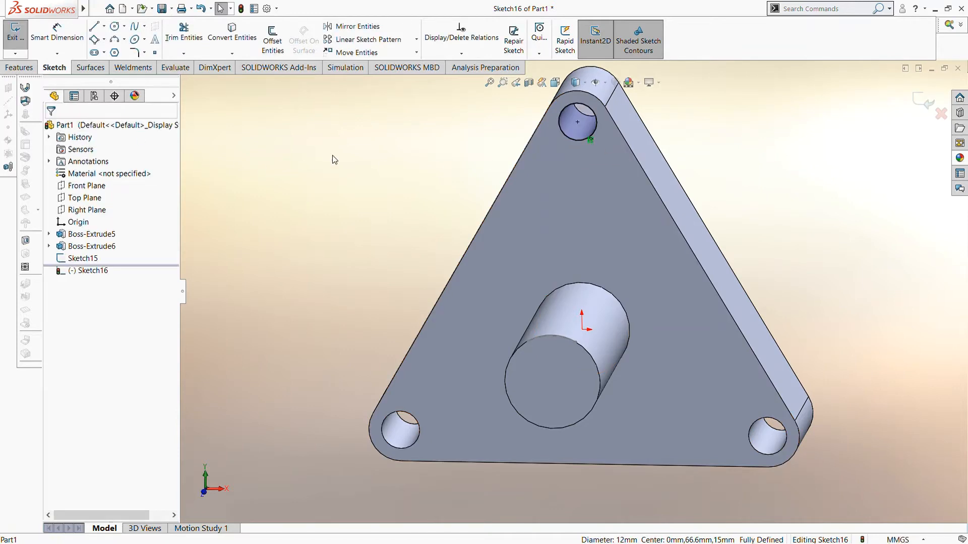
click(919, 105)
Delete the sketch containing the converted upper hole edge.
mouse_move(778, 183)
middle_down()
mouse_move(790, 165)
mouse_move(766, 210)
mouse_move(767, 188)
middle_up()
click(766, 173)
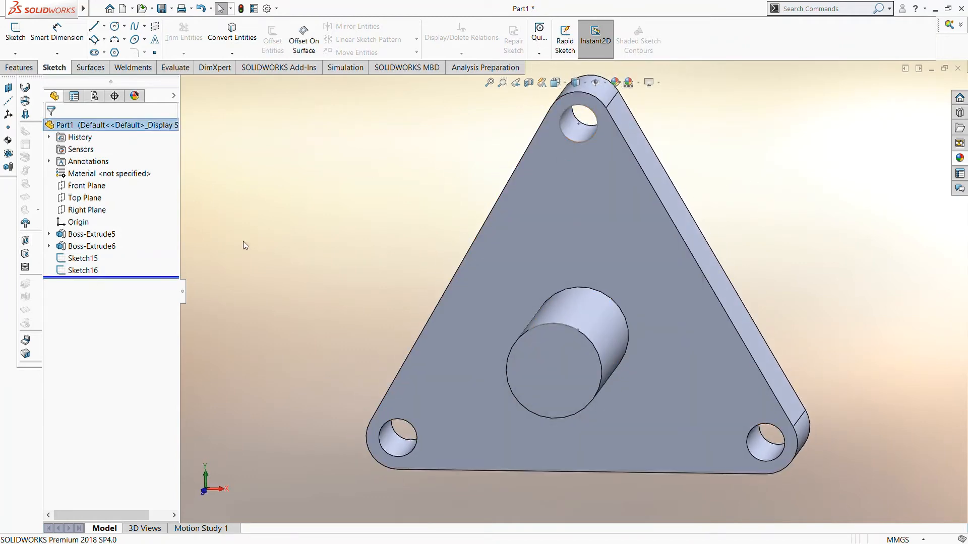
click(82, 270)
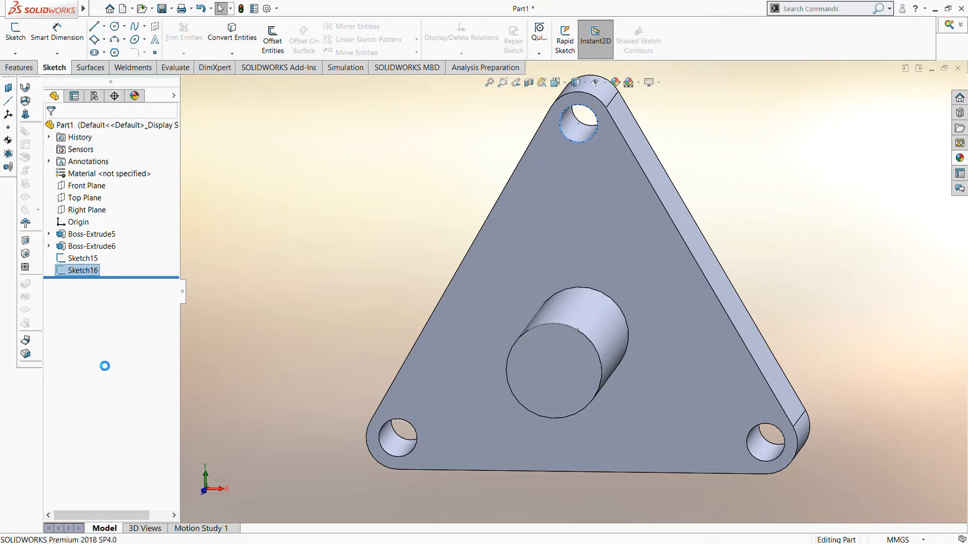
key(Delete)
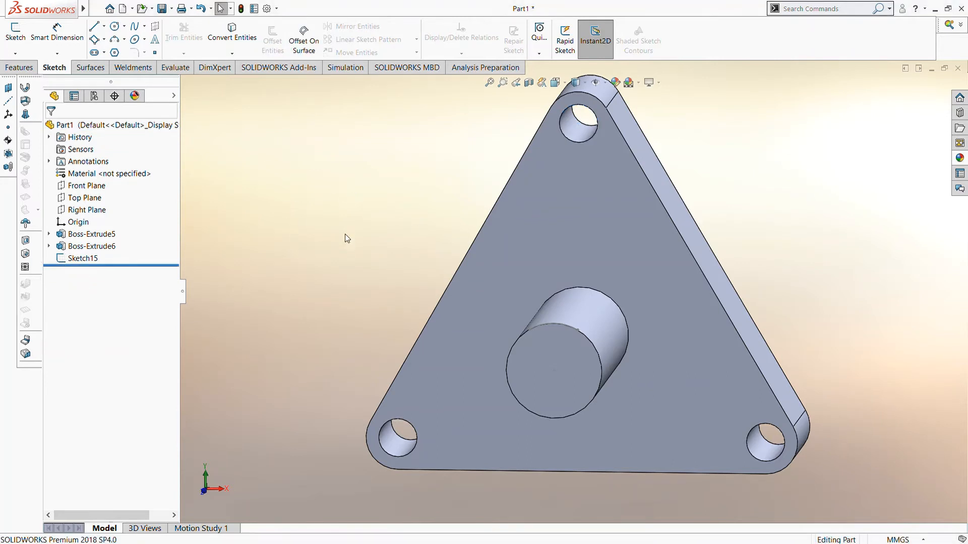
On the plate's front face, sketch a centerpoint arc about 7 mm wide along the upper hole's lower rim, centred on that hole.
click(24, 45)
click(549, 168)
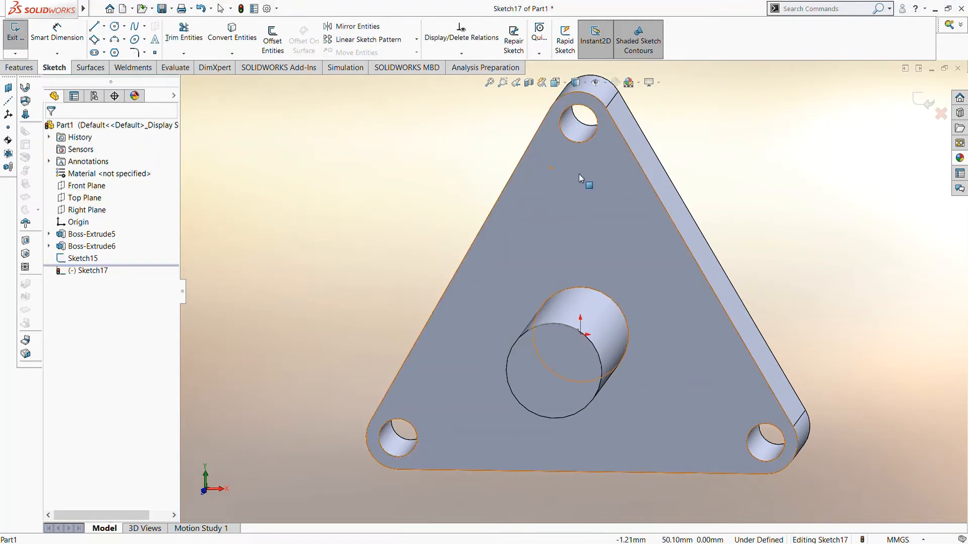
click(96, 273)
click(123, 251)
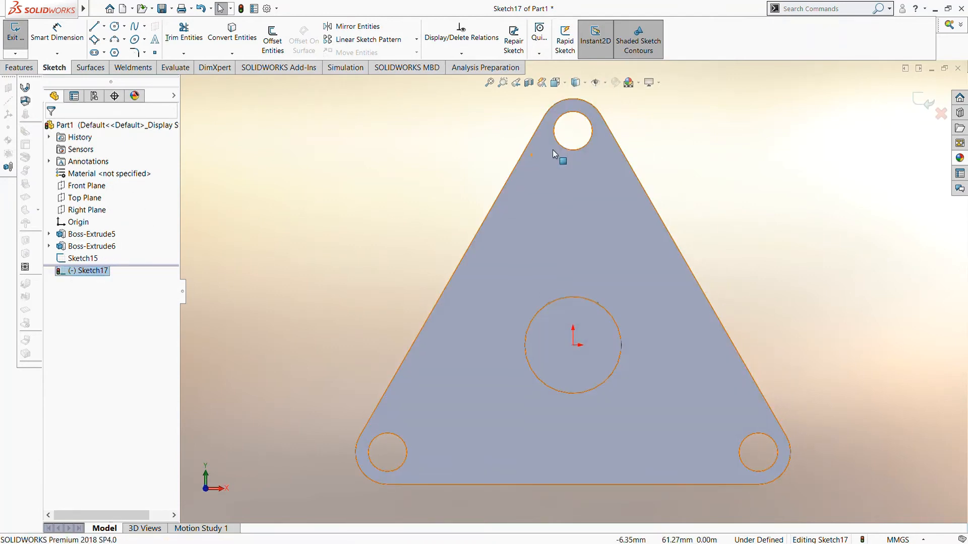
scroll(553, 143, down, 1)
scroll(553, 142, down, 2)
click(112, 40)
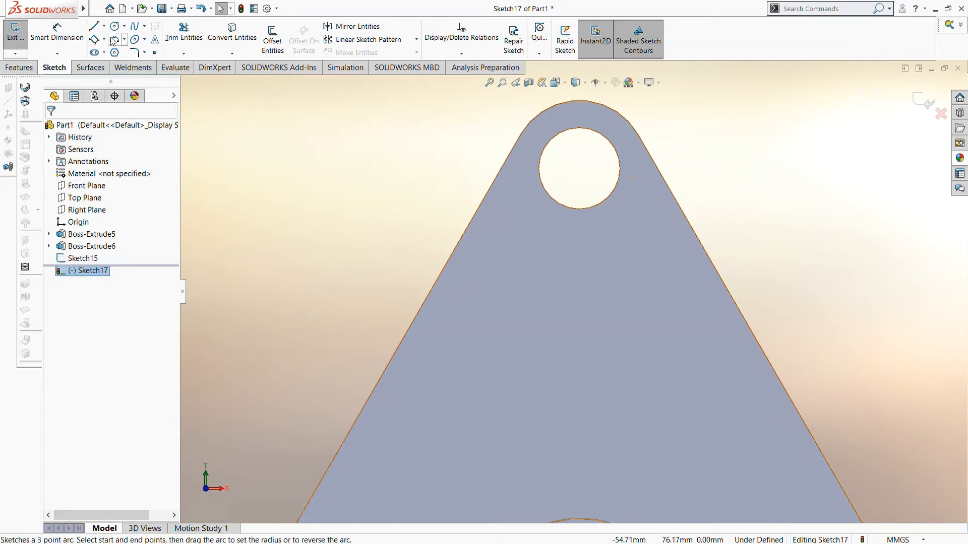
click(57, 170)
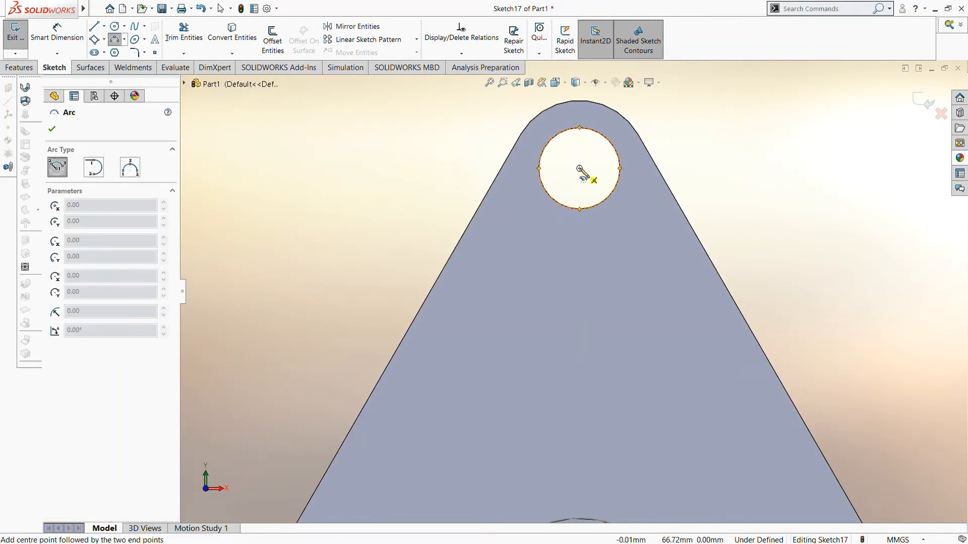
click(580, 169)
click(560, 202)
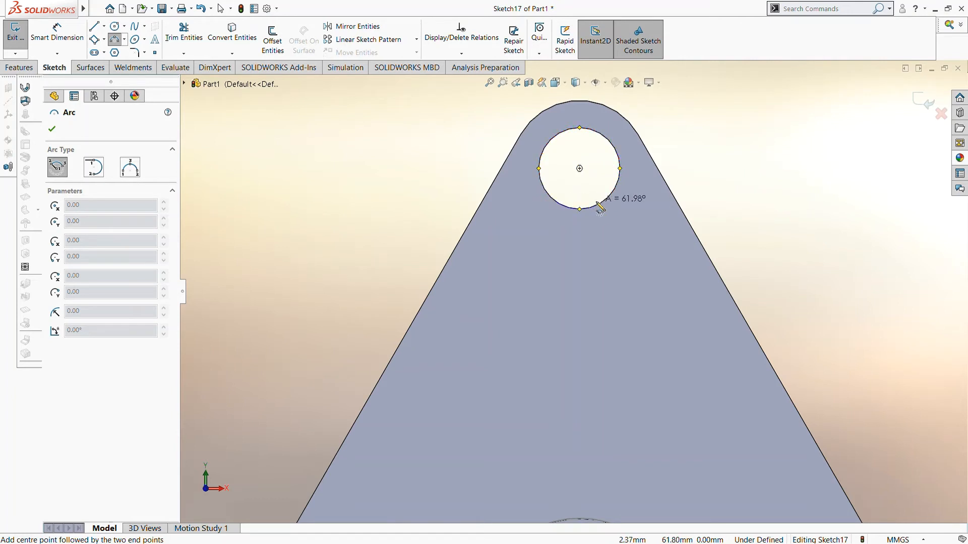
Try to dimension the horizontal distance between the hole arc's two endpoints to 15 mm.
click(57, 36)
click(556, 202)
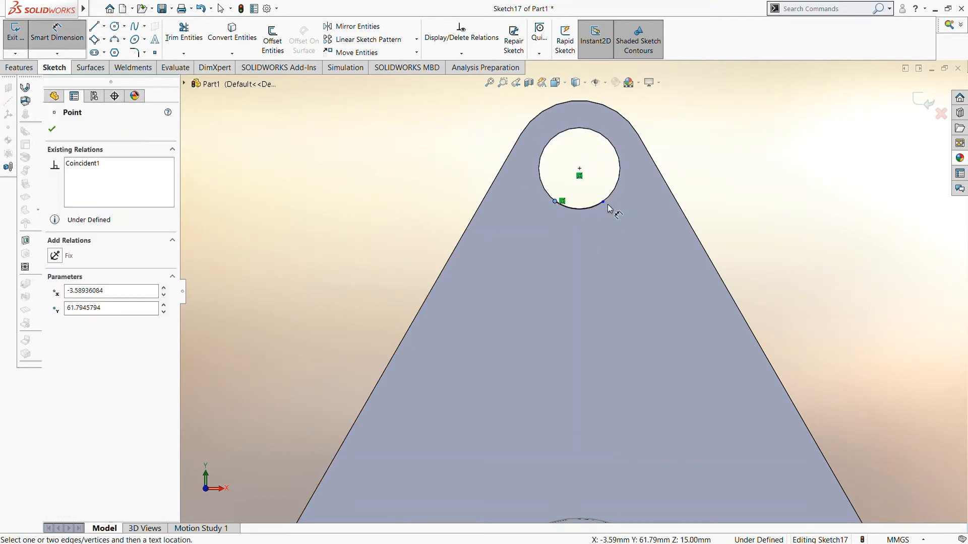
click(603, 203)
click(585, 258)
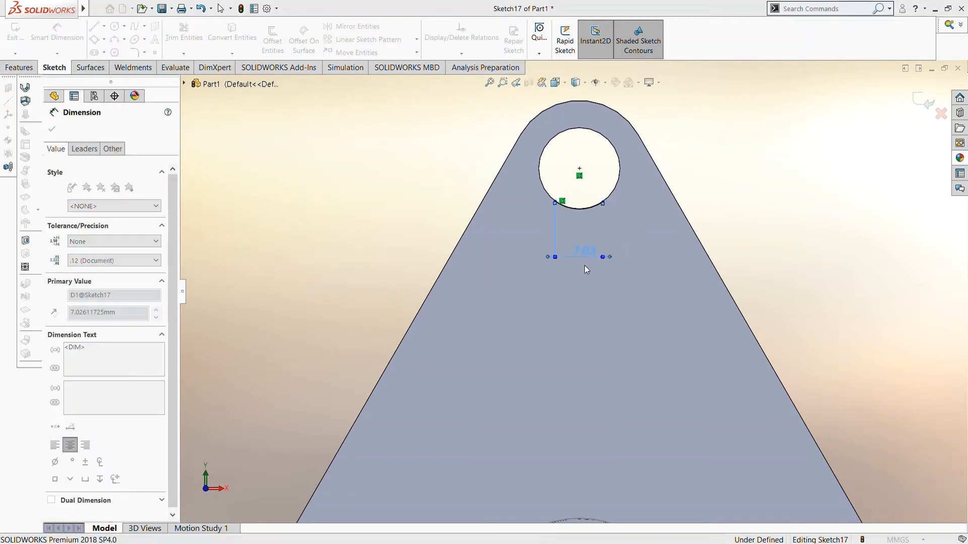
text(15)
key(Return)
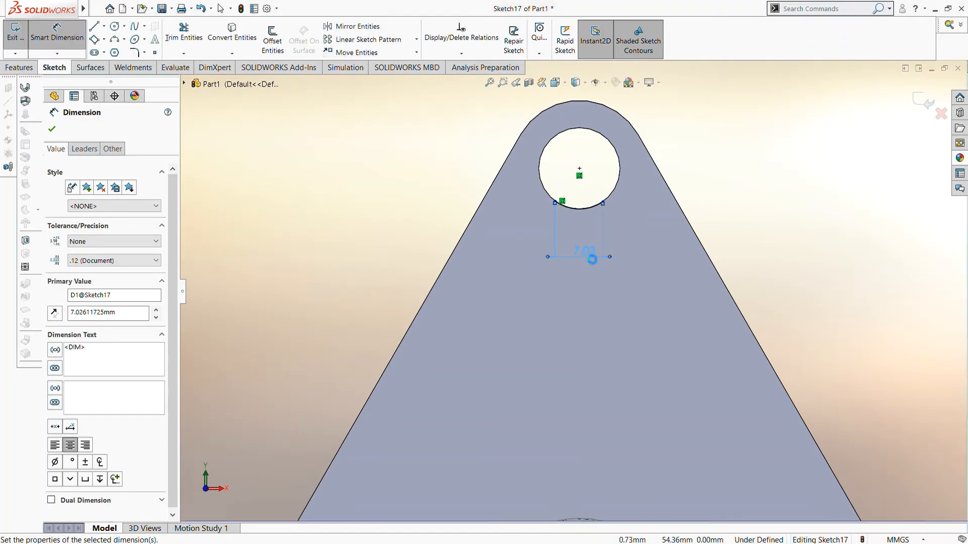
Set the horizontal dimension between the hole arc's endpoints to 8 mm.
double_click(585, 252)
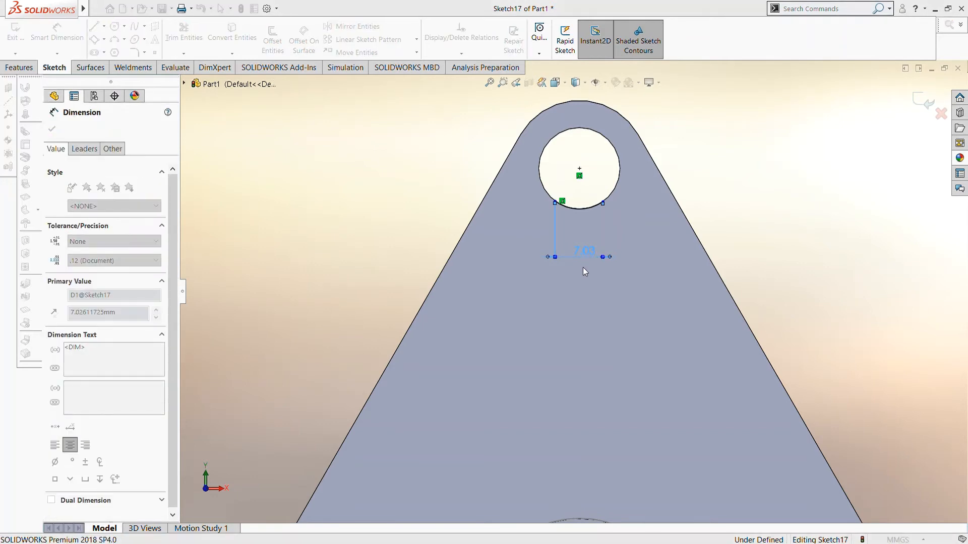
text(8)
key(Return)
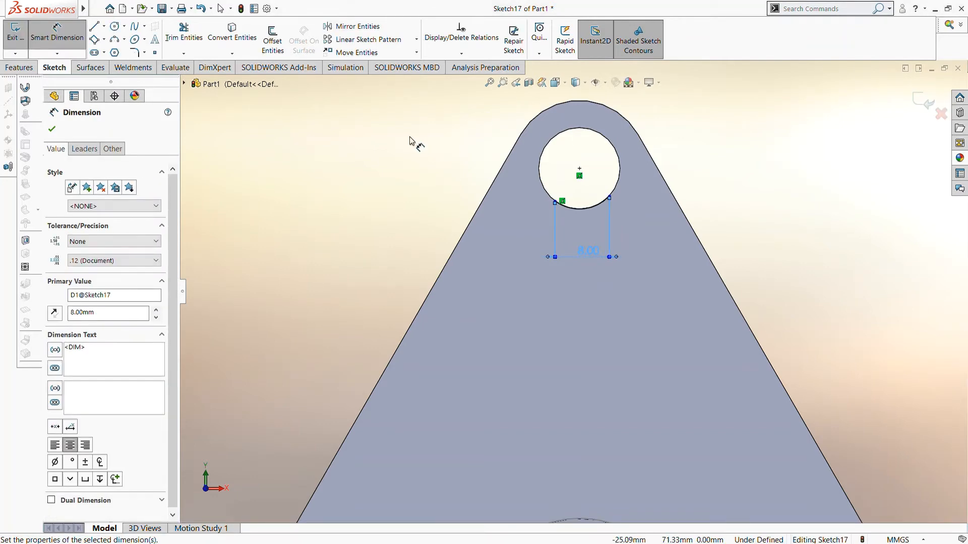
click(412, 142)
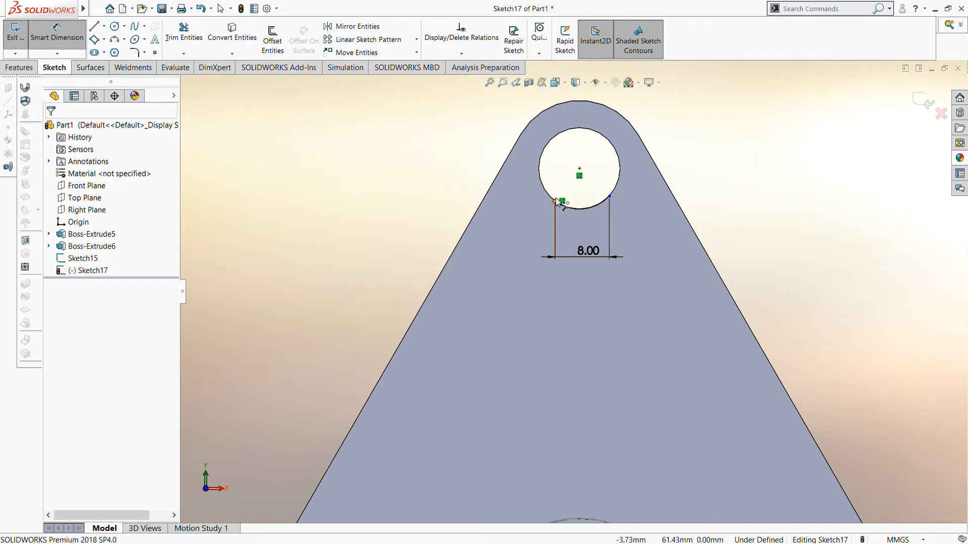
Dimension the horizontal distance from the arc's left endpoint to the upper hole's centre to 4 mm and finish the sketch.
click(560, 202)
click(580, 169)
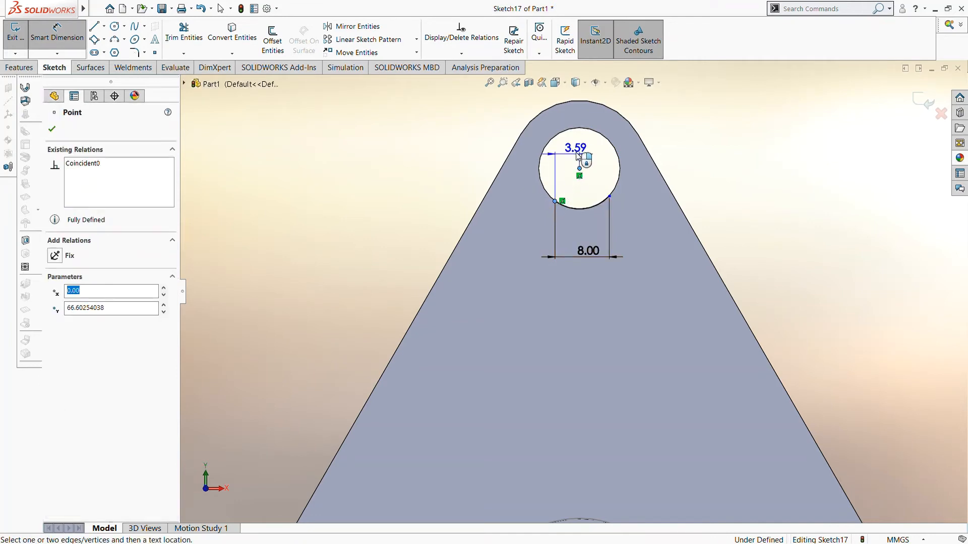
click(577, 125)
text(4mm)
key(Return)
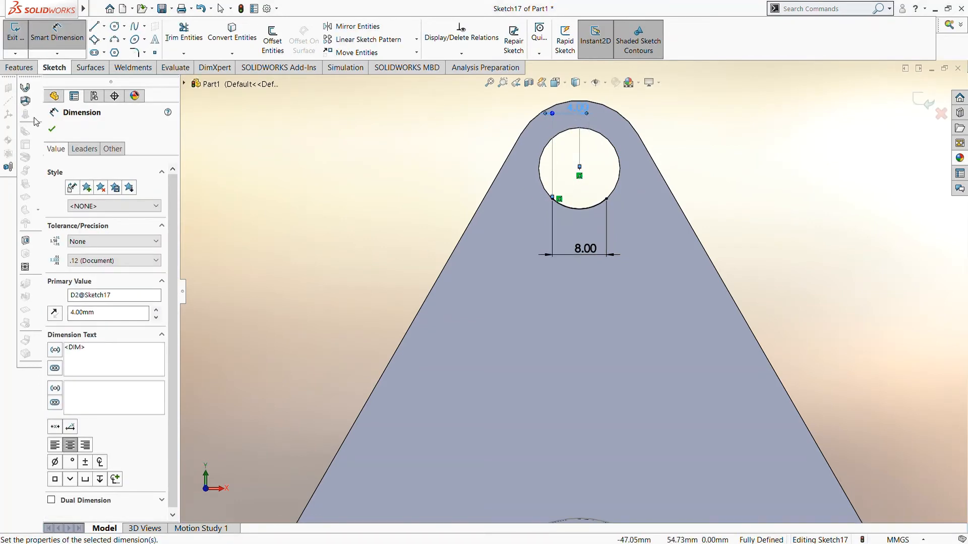
click(51, 129)
click(924, 102)
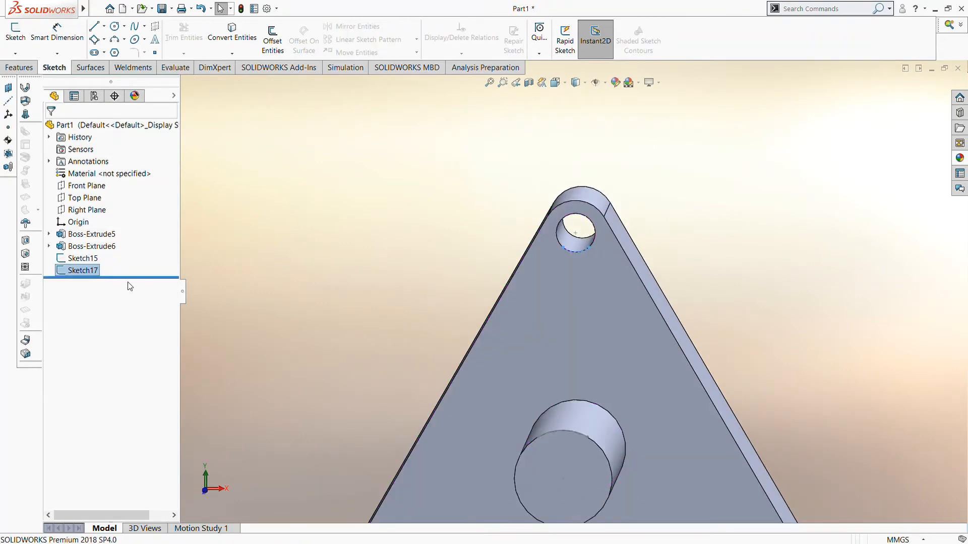
Edit the upper hole's arc sketch, convert the arc on the cylinder's end face into it, and finish the sketch.
click(85, 269)
click(92, 244)
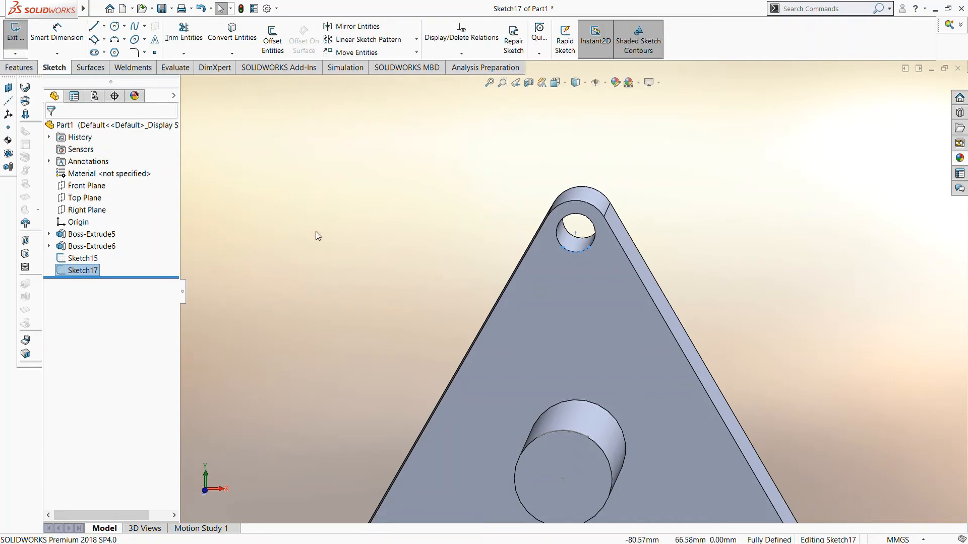
scroll(429, 303, up, 5)
scroll(464, 316, down, 5)
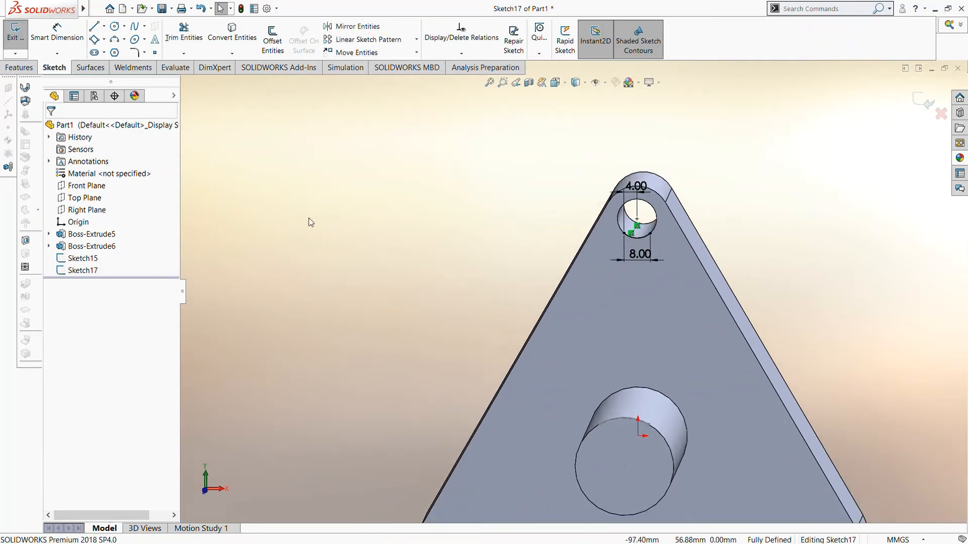
click(232, 33)
click(624, 417)
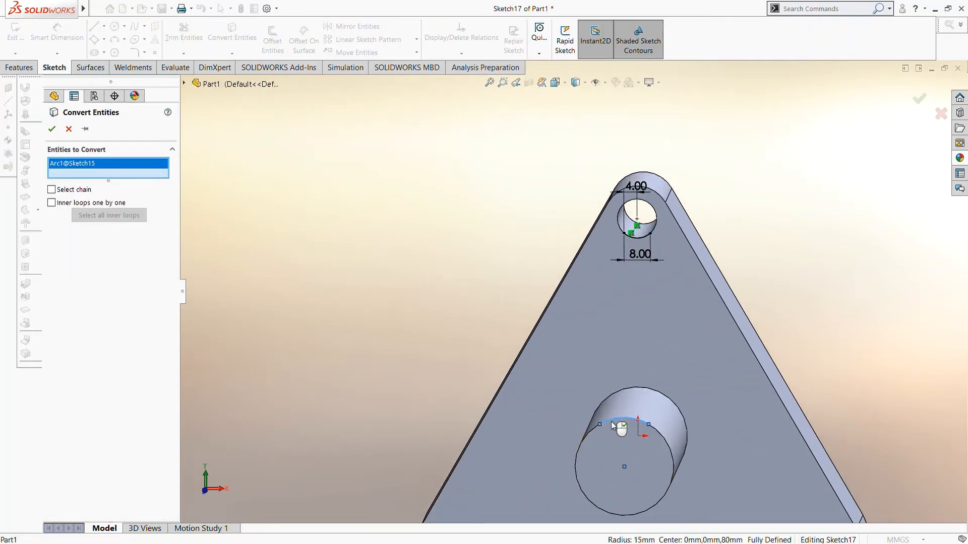
click(51, 129)
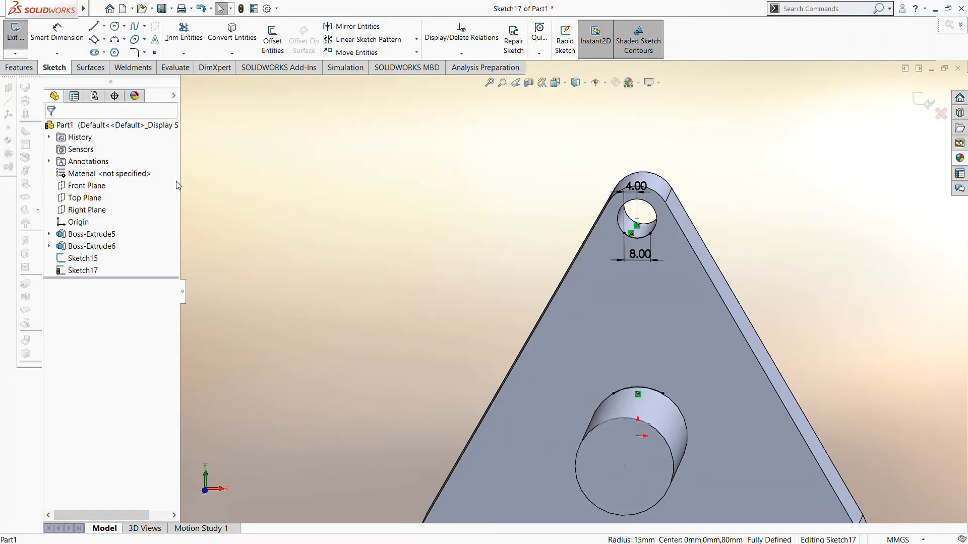
scroll(639, 395, down, 5)
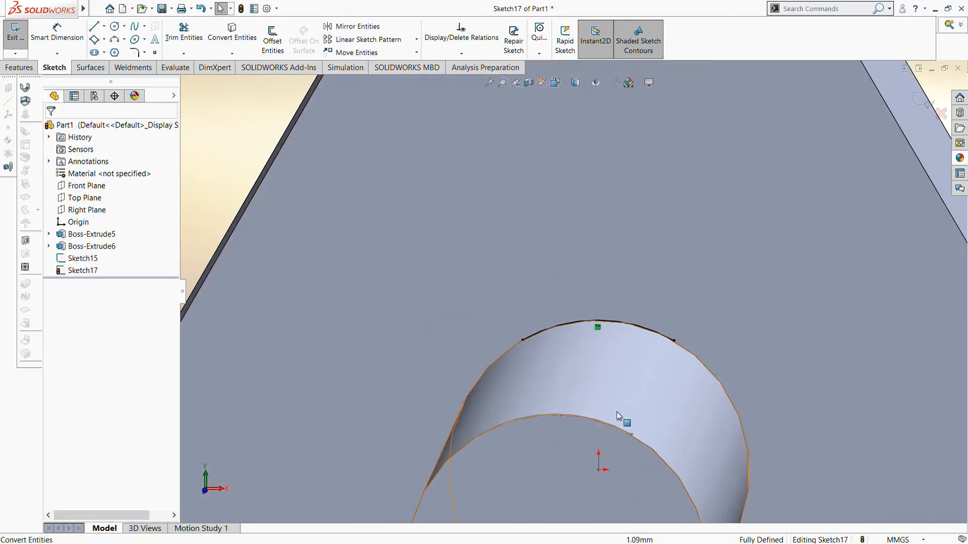
scroll(842, 282, up, 5)
click(926, 101)
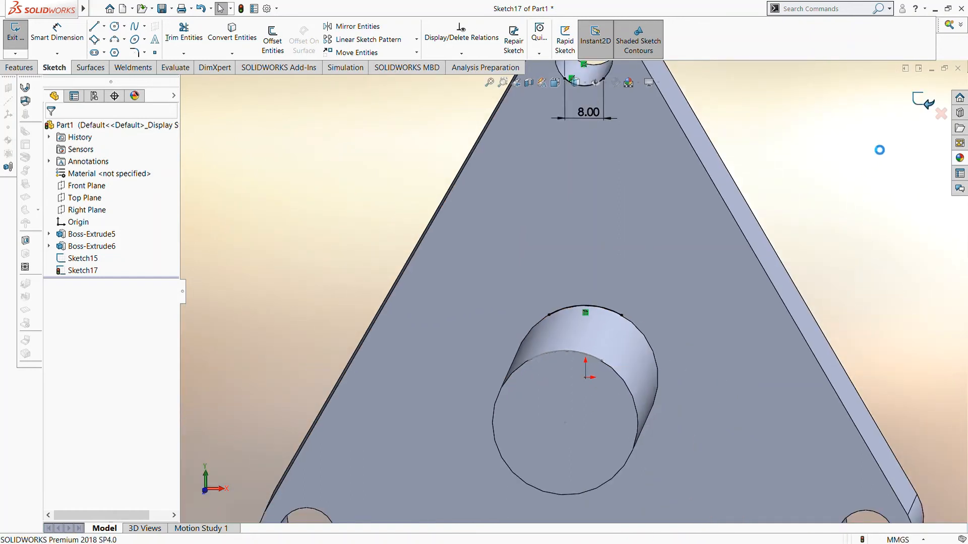
key(f)
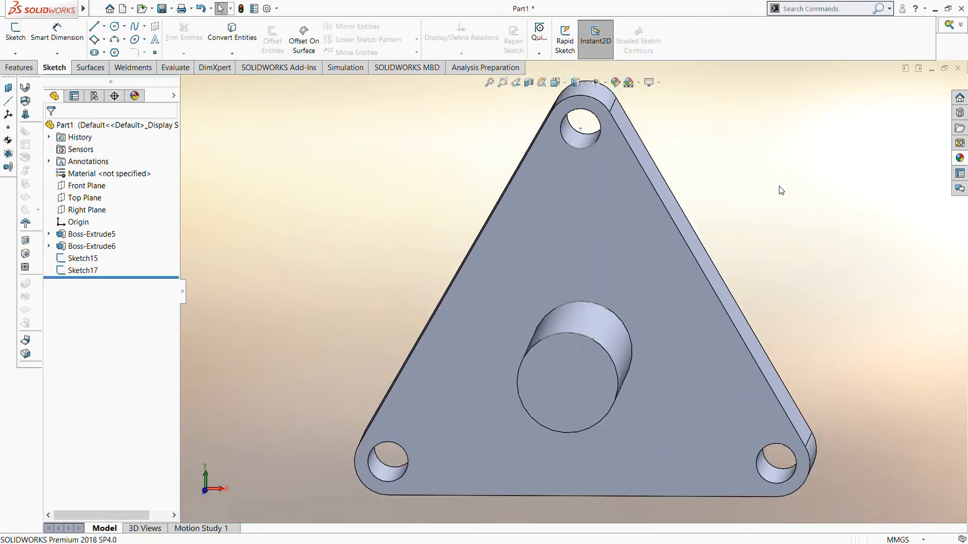
Start a sketch on the Right Plane and draw a horizontal line along the cylinder's upper edge from its free end to the plate.
click(76, 209)
click(82, 198)
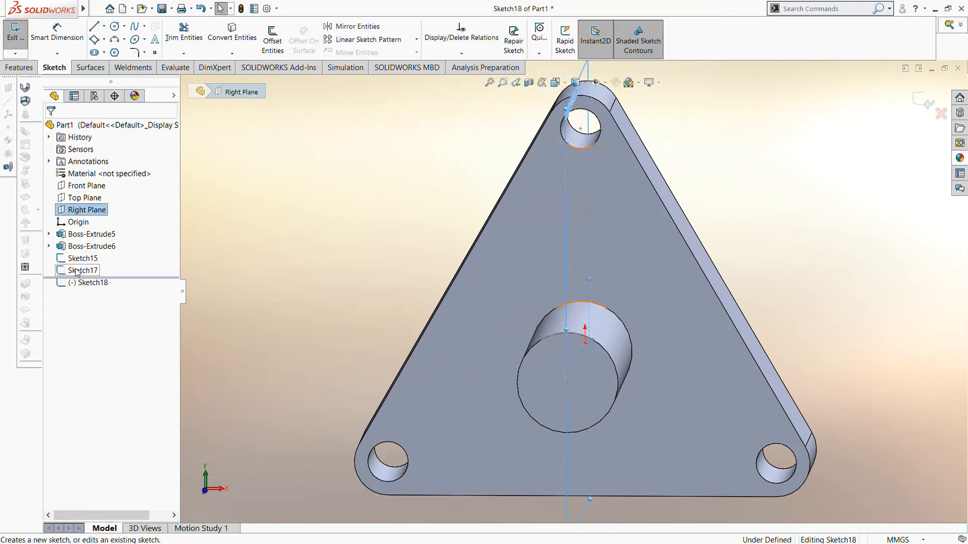
click(74, 281)
click(99, 272)
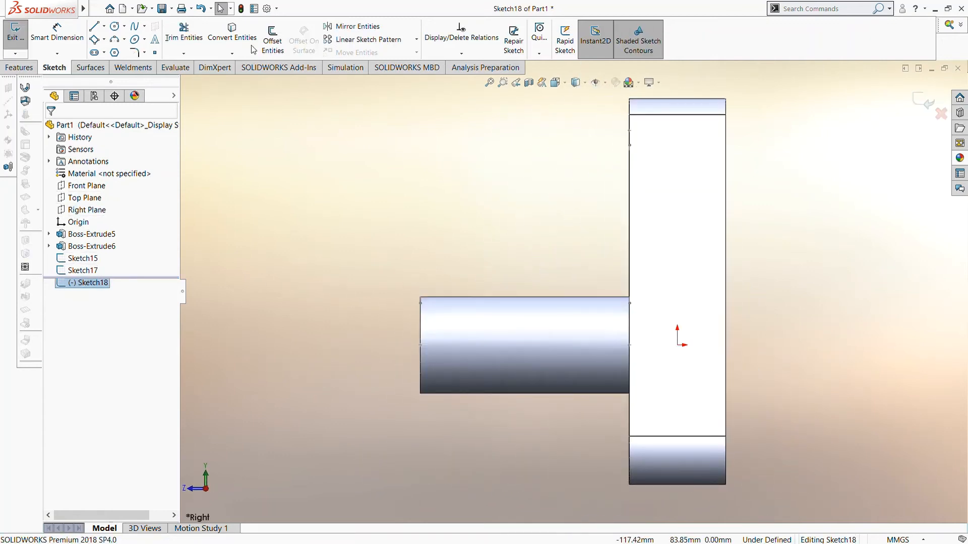
click(95, 28)
scroll(382, 304, up, 3)
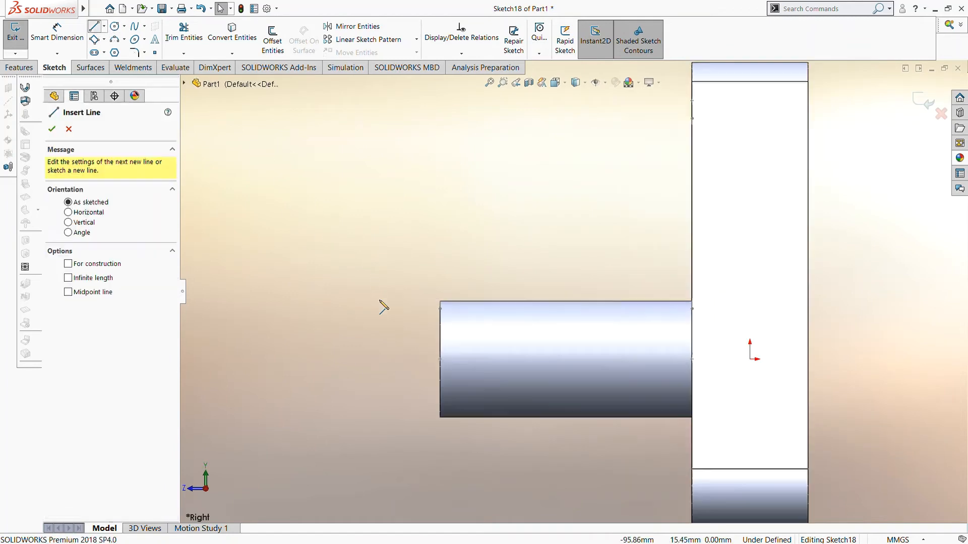
click(465, 294)
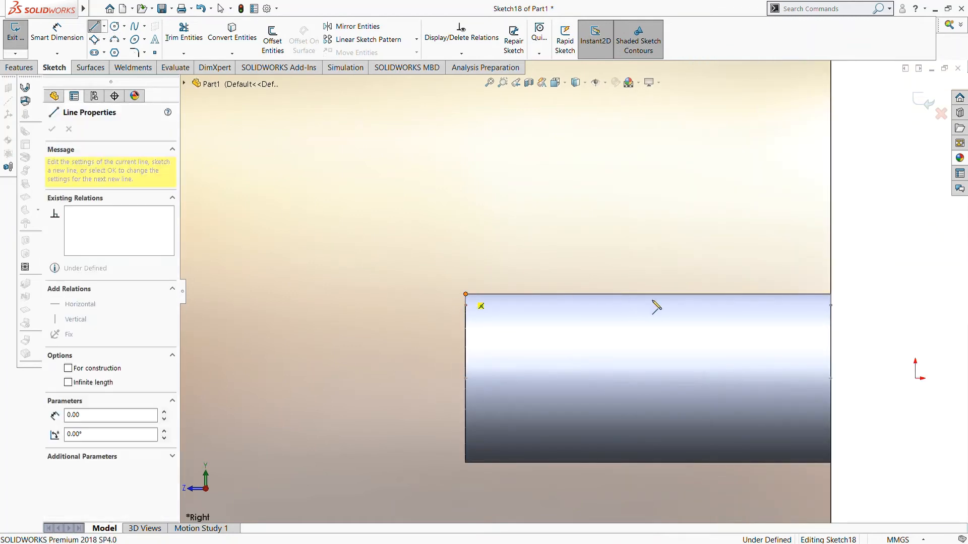
scroll(832, 305, up, 3)
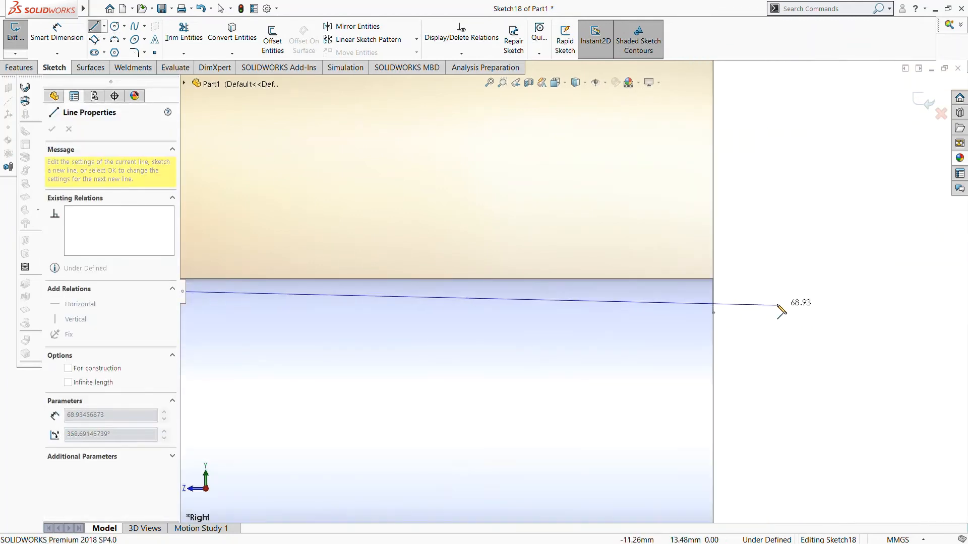
click(713, 280)
Draw a vertical line up the plate face from the cylinder's base to the lowest point of the upper hole's arc.
scroll(712, 278, down, 3)
scroll(597, 201, down, 2)
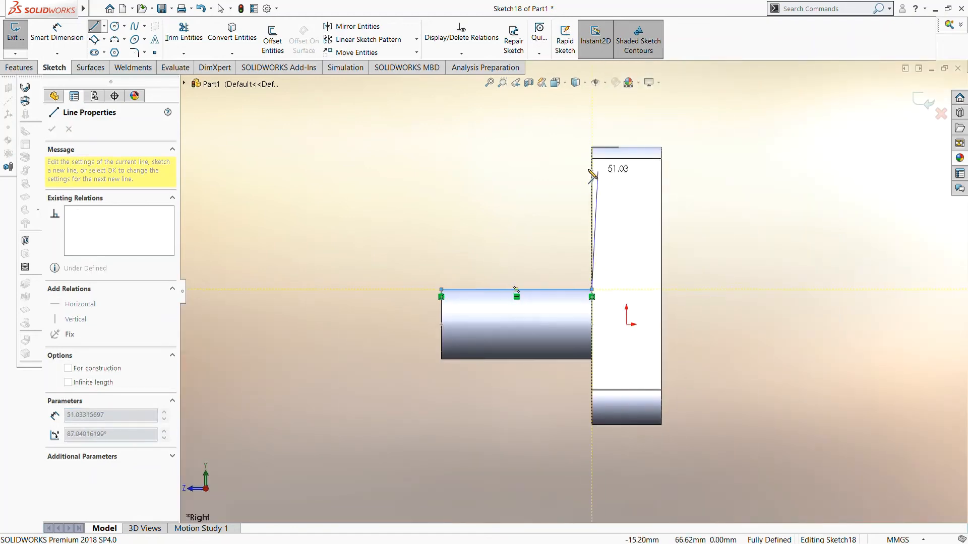
scroll(603, 206, up, 6)
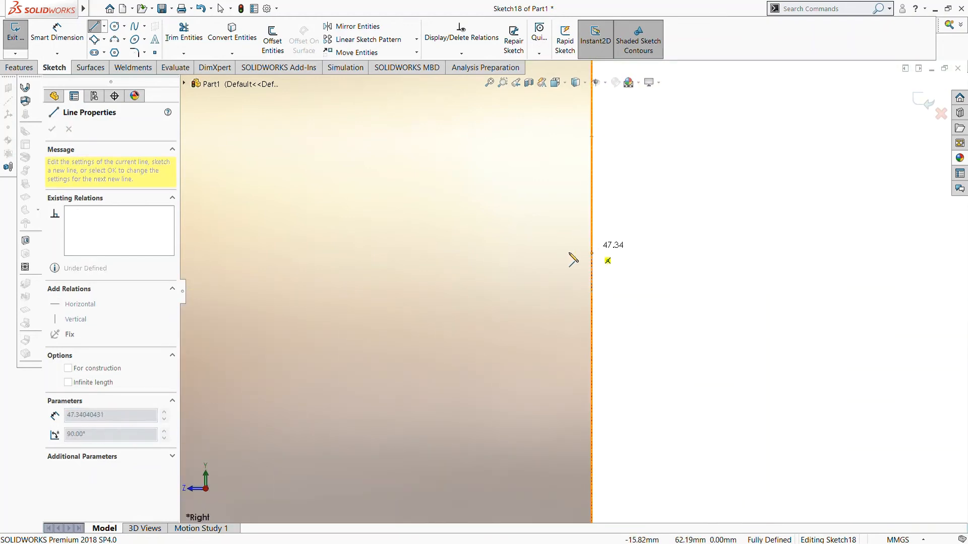
scroll(572, 257, down, 4)
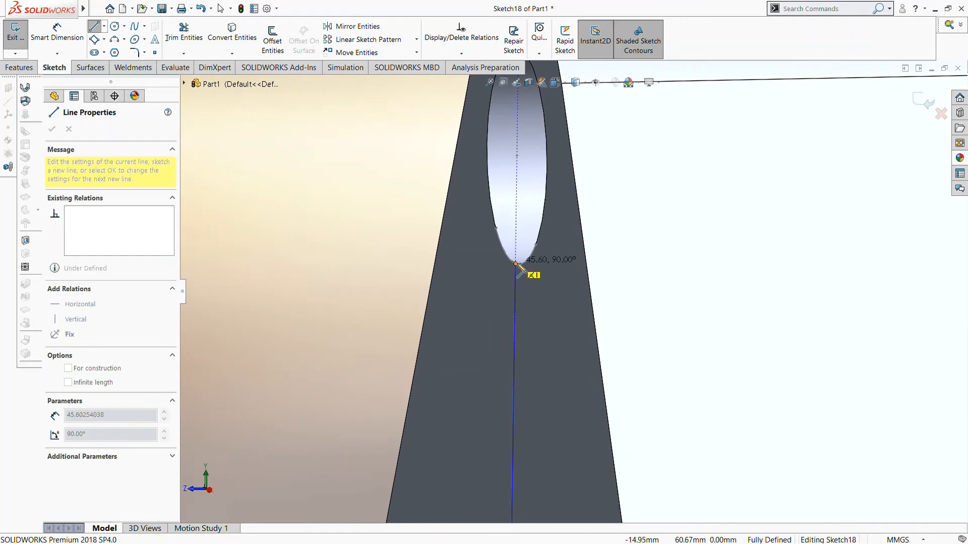
click(523, 263)
scroll(471, 292, down, 4)
scroll(466, 323, down, 3)
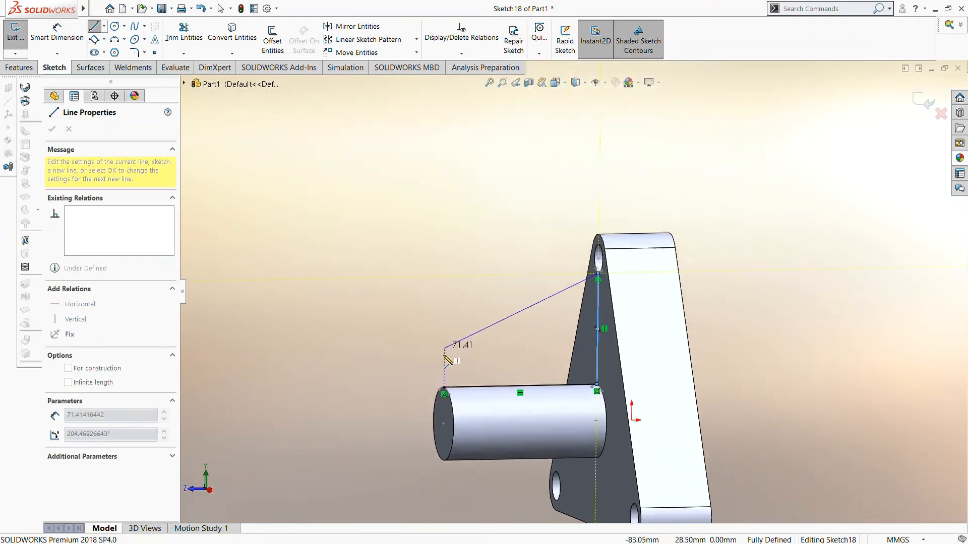
Close the triangle with a sloped line back to the cylinder's free end and finish the sketch.
scroll(459, 395, up, 2)
click(458, 396)
scroll(459, 395, down, 2)
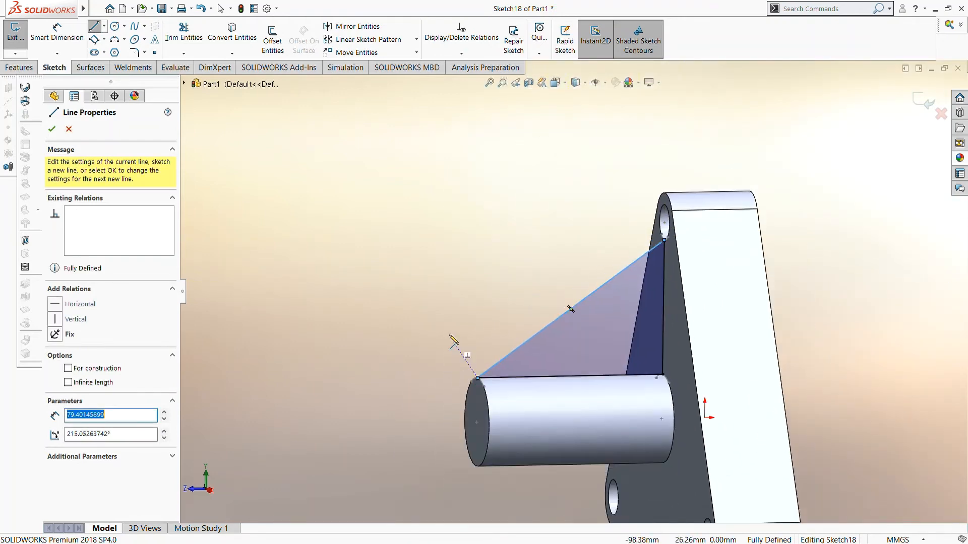
click(908, 95)
scroll(760, 249, down, 2)
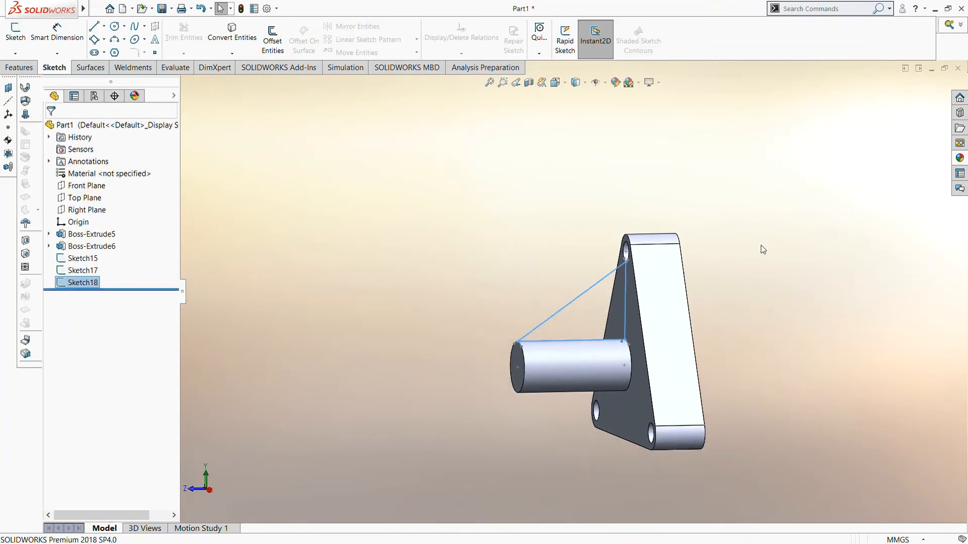
mouse_move(761, 249)
middle_down()
mouse_move(828, 260)
mouse_move(786, 245)
middle_up()
click(735, 208)
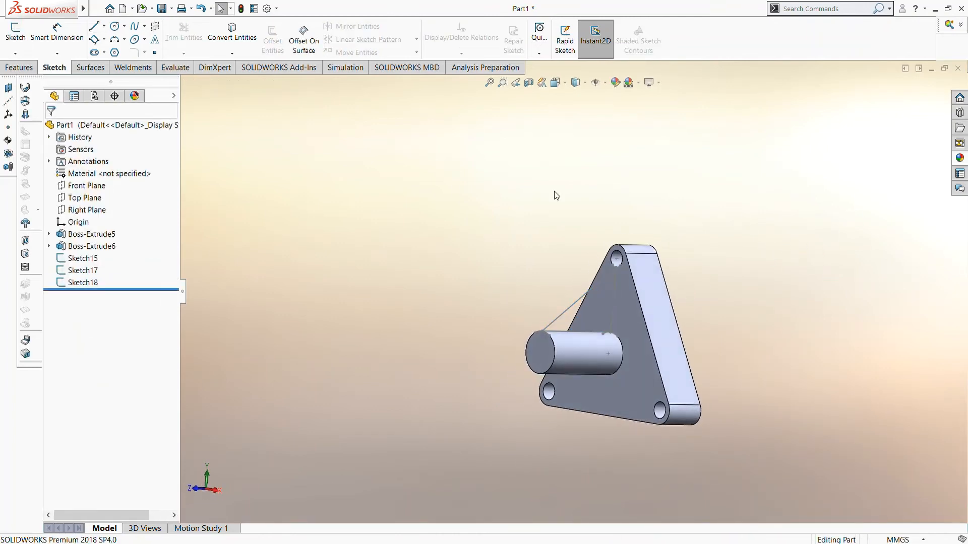
Start a Boundary Boss/Base with the arc on the cylinder's end face and the upper hole's arc as Direction 1 profiles.
click(19, 68)
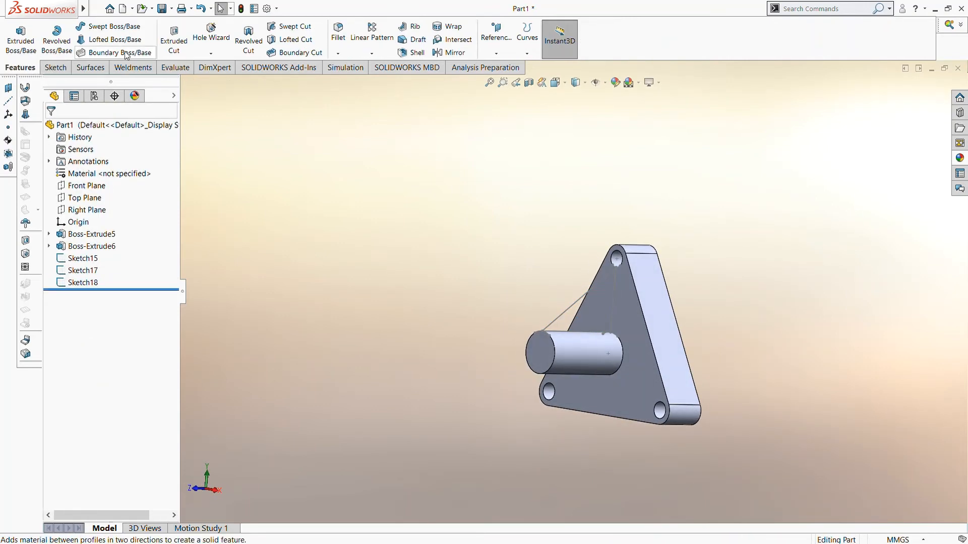
click(125, 55)
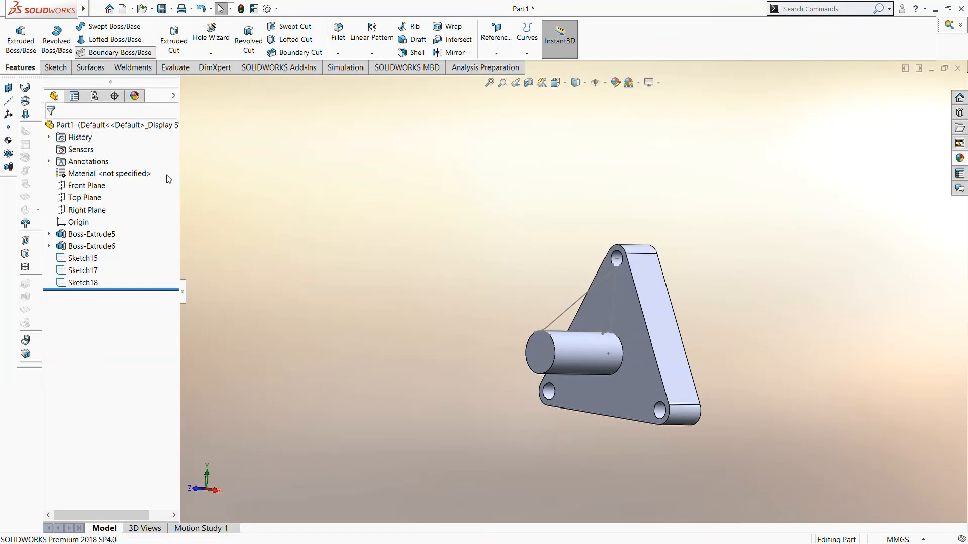
middle_drag(412, 301, 582, 343)
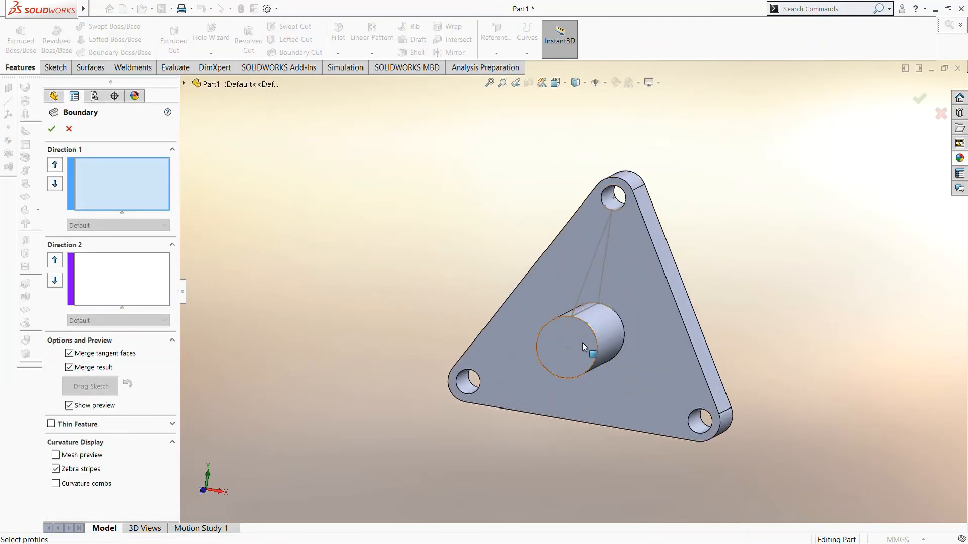
scroll(554, 321, down, 5)
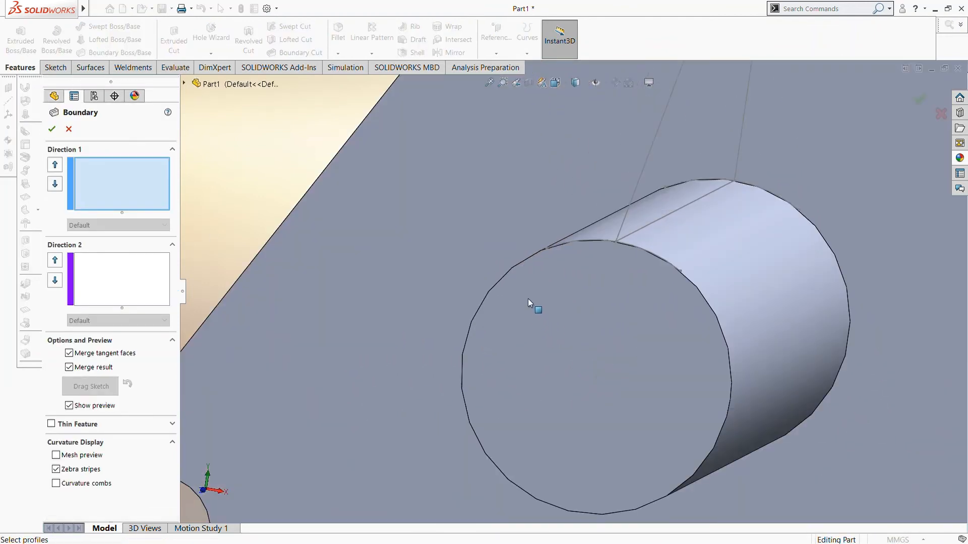
click(558, 243)
scroll(558, 241, up, 5)
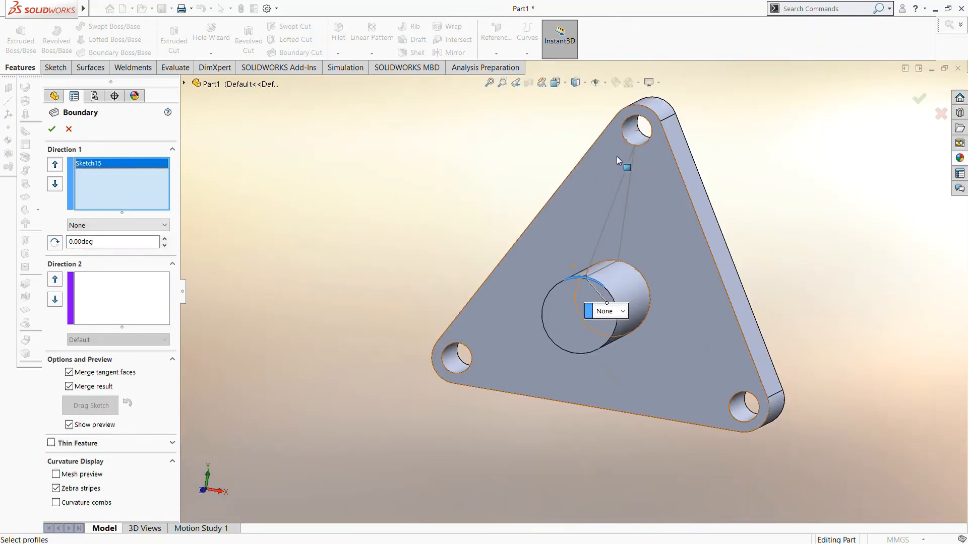
scroll(625, 166, down, 5)
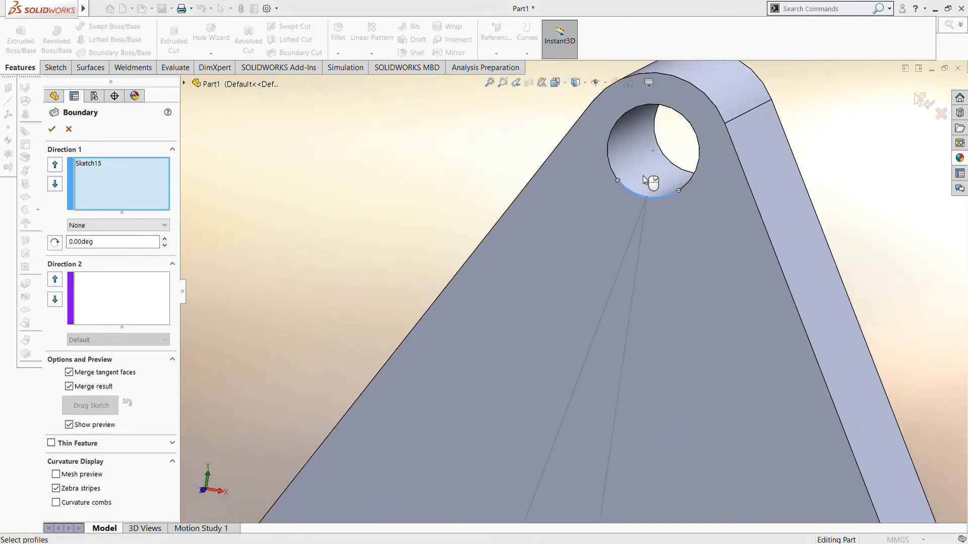
click(644, 177)
scroll(637, 260, up, 5)
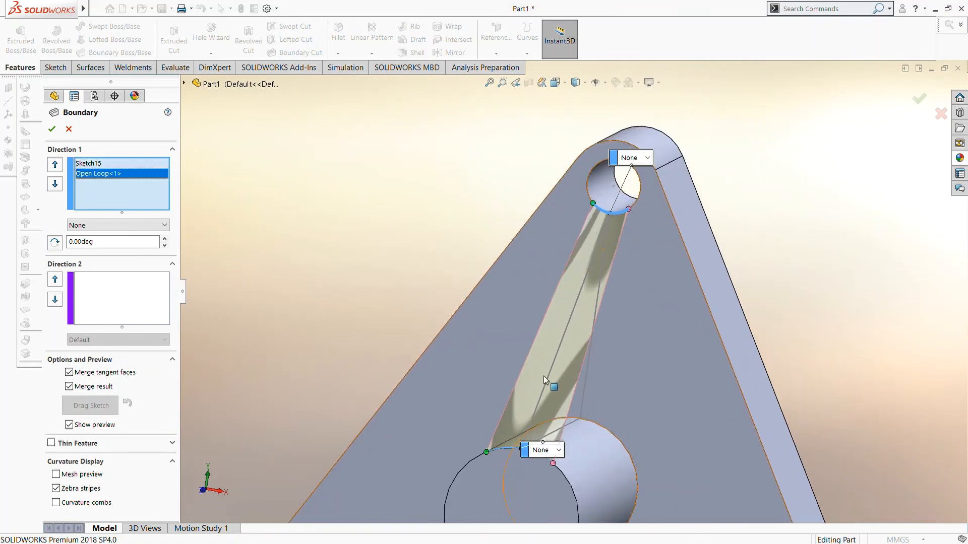
Add the arc at the cylinder's base on the plate as the third Direction 1 profile.
scroll(544, 376, down, 6)
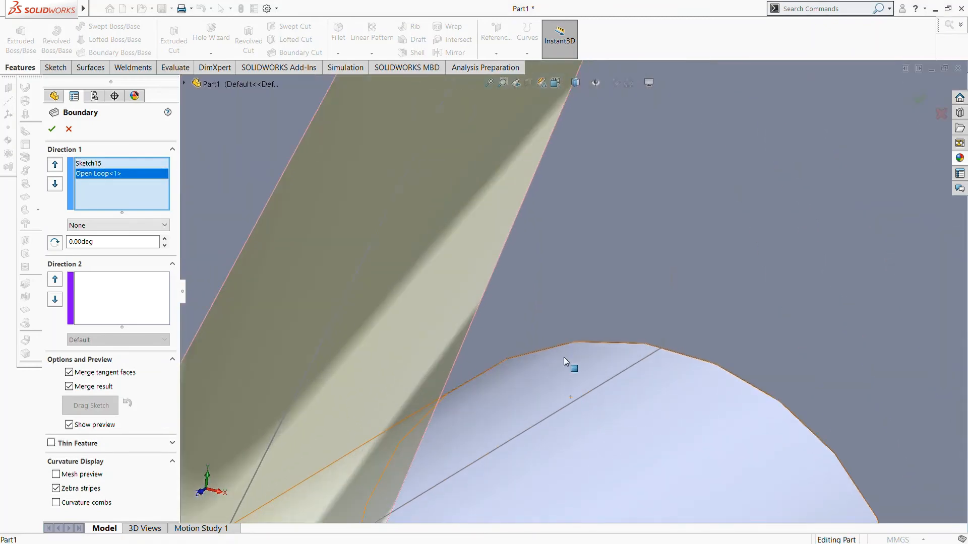
click(564, 341)
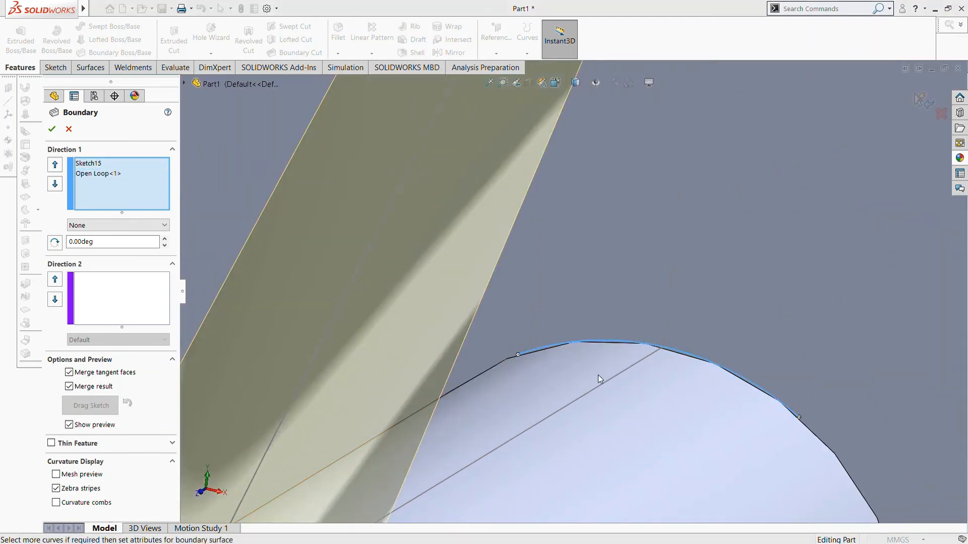
scroll(575, 377, up, 5)
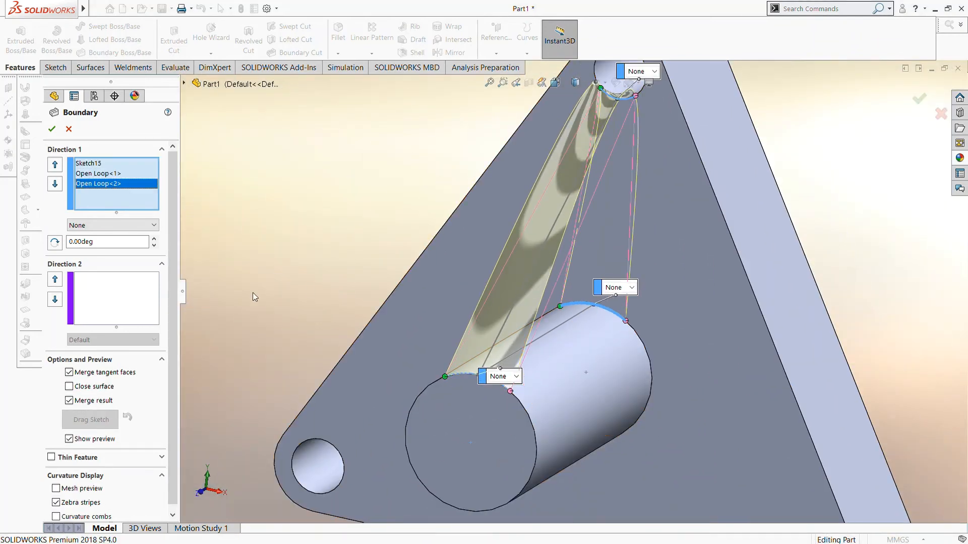
Use the triangular side sketch as the Direction 2 curve and create the boundary boss.
click(111, 302)
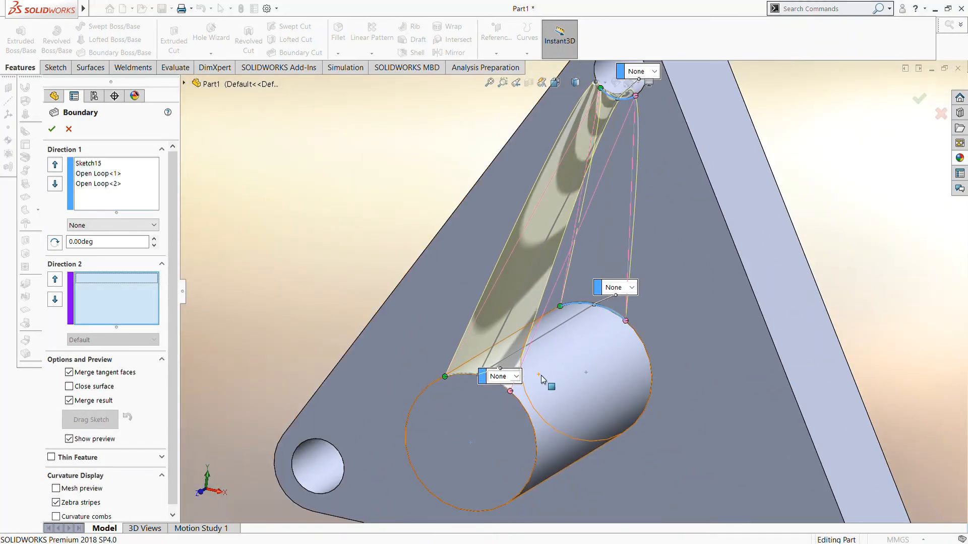
click(537, 339)
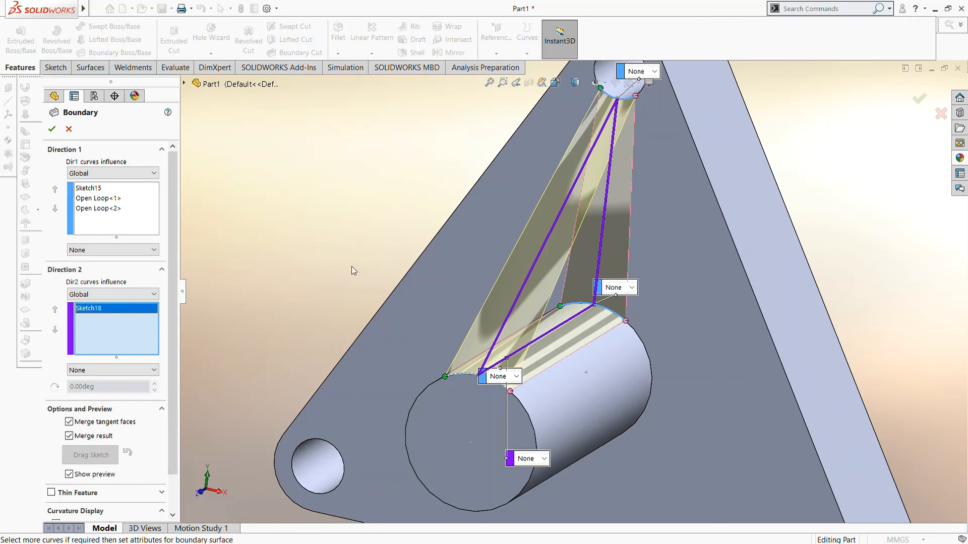
scroll(352, 266, up, 5)
mouse_move(377, 262)
middle_down()
mouse_move(414, 291)
mouse_move(402, 289)
middle_up()
click(51, 130)
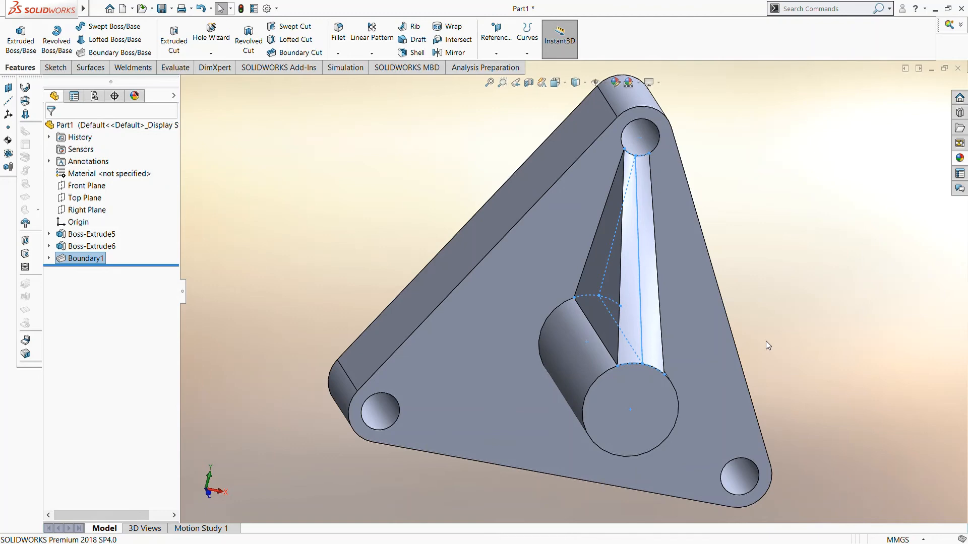
Circular-pattern the boundary rib about the cylinder's end edge with 3 equally spaced instances over 360°.
click(857, 217)
middle_drag(819, 223, 763, 288)
scroll(762, 288, up, 3)
scroll(718, 309, down, 1)
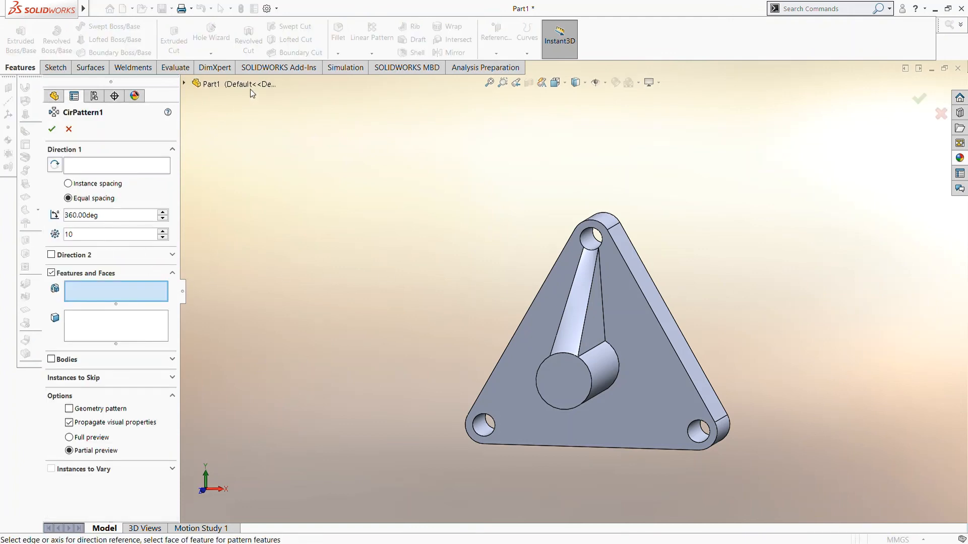
click(250, 85)
click(225, 218)
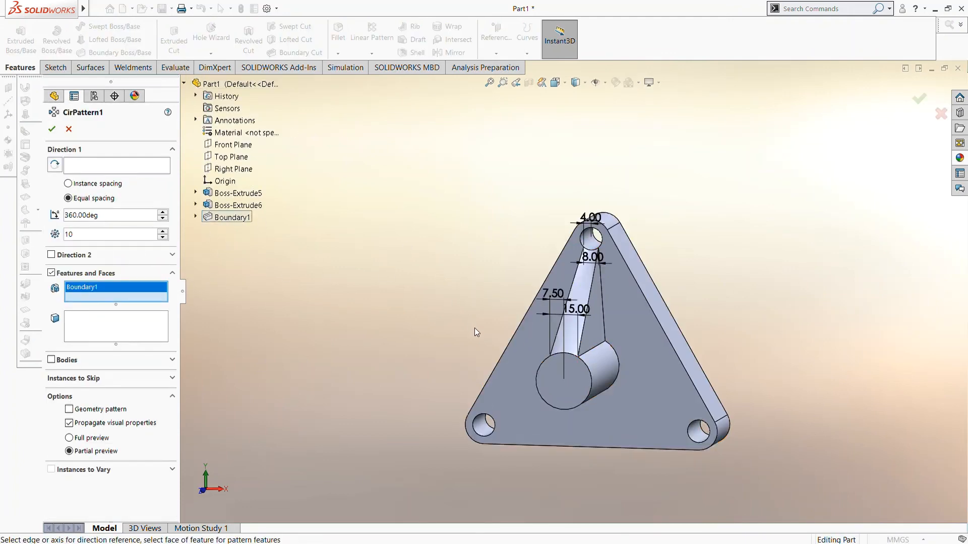
click(115, 167)
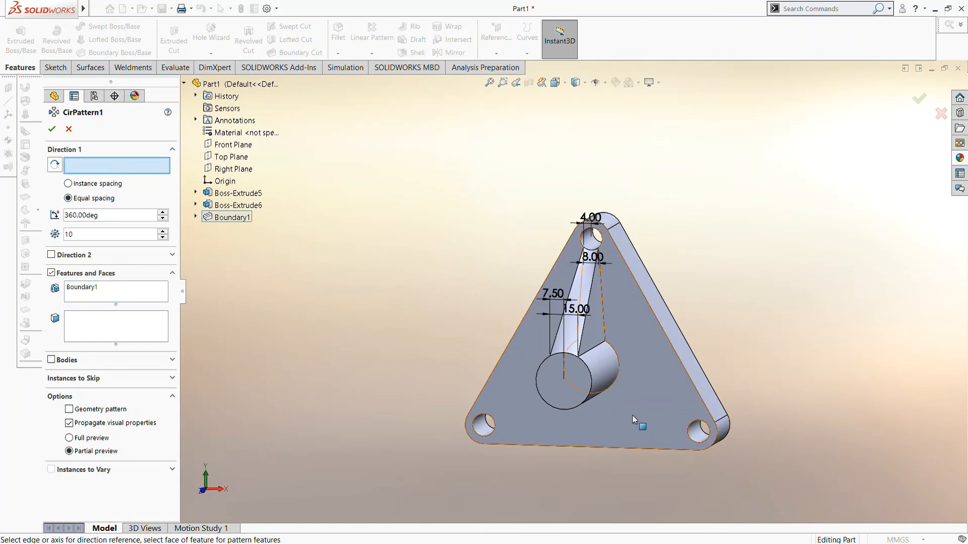
click(588, 368)
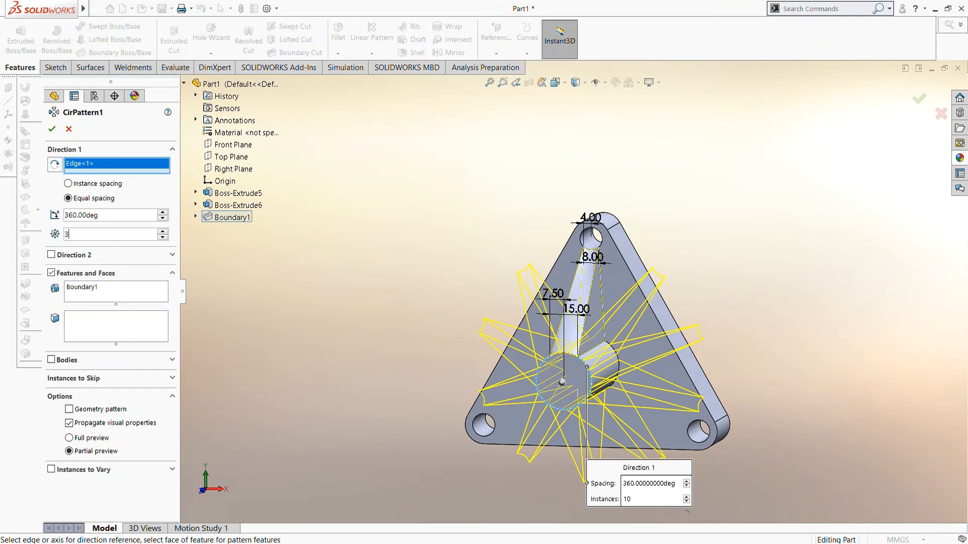
key(Return)
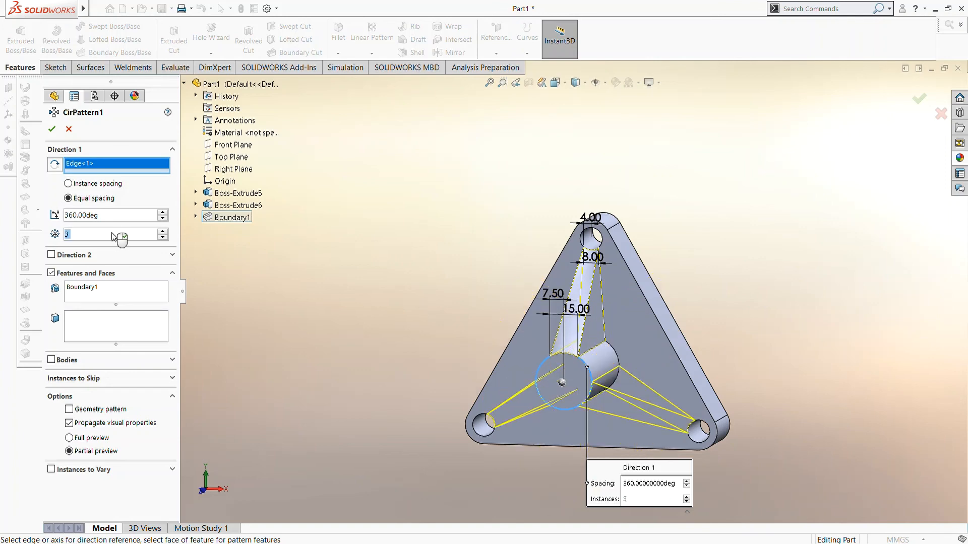
click(52, 129)
Hide the feature tree and inspect the finished part in the isometric view.
middle_drag(468, 295, 274, 322)
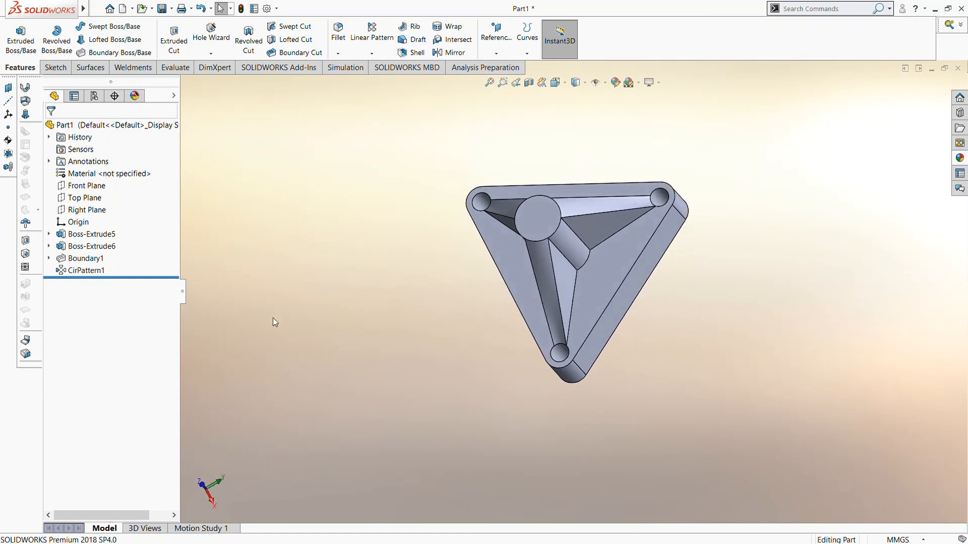
click(183, 293)
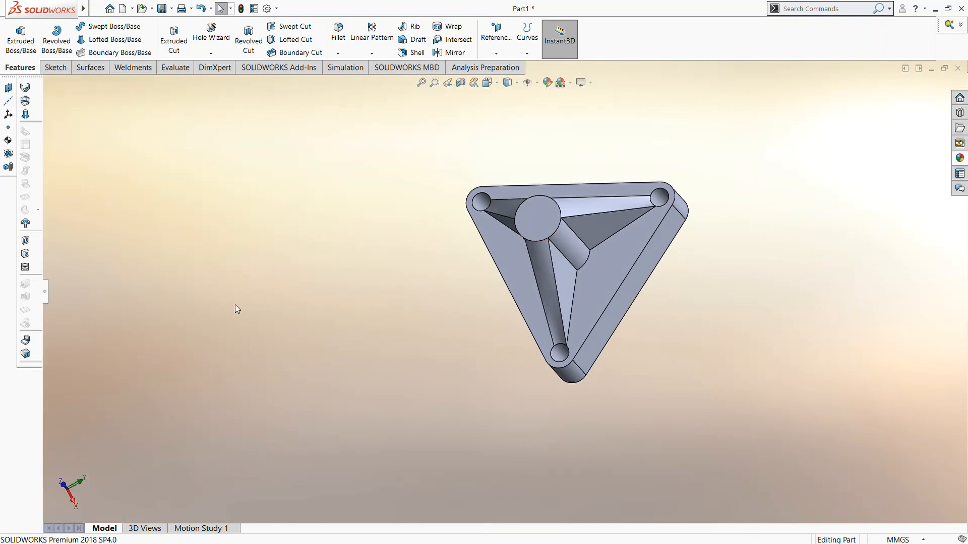
key(space)
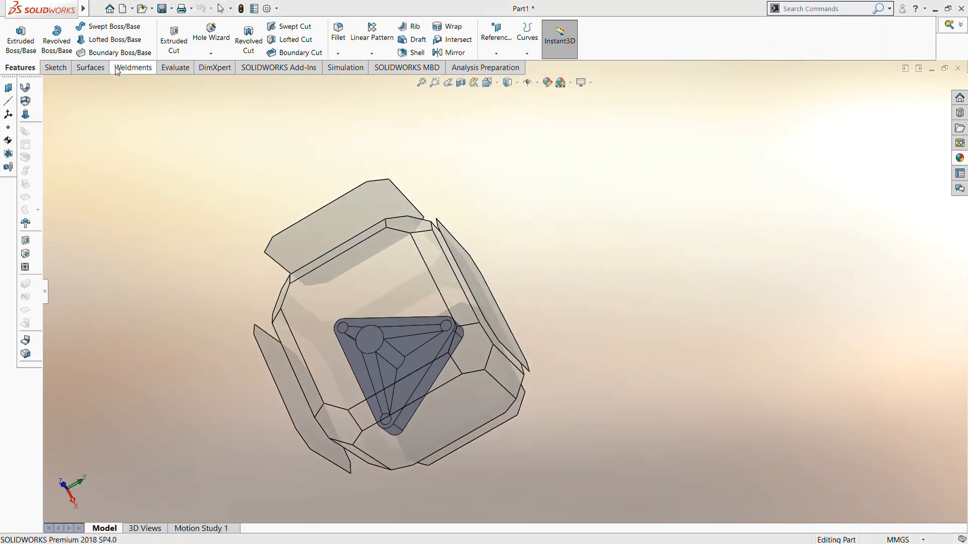
click(105, 56)
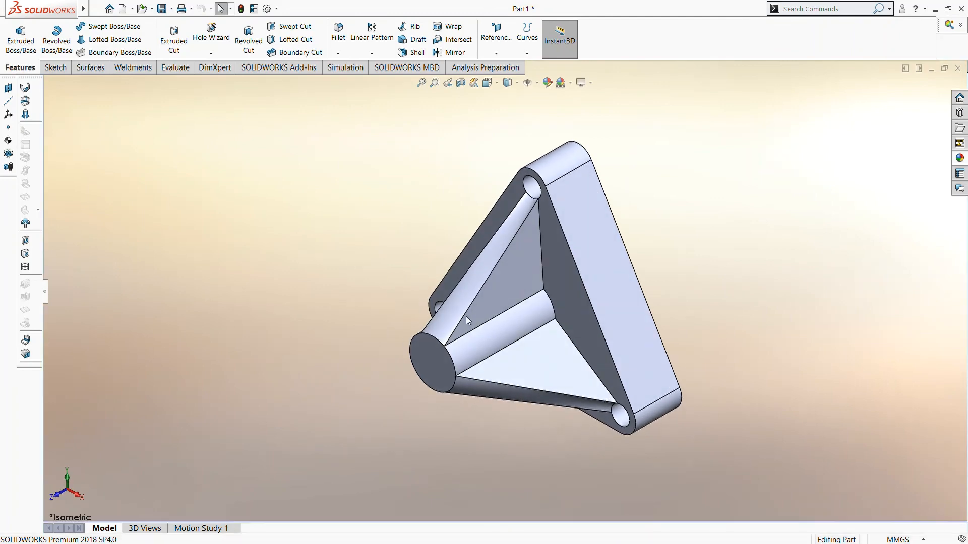
scroll(416, 332, down, 1)
scroll(416, 332, up, 1)
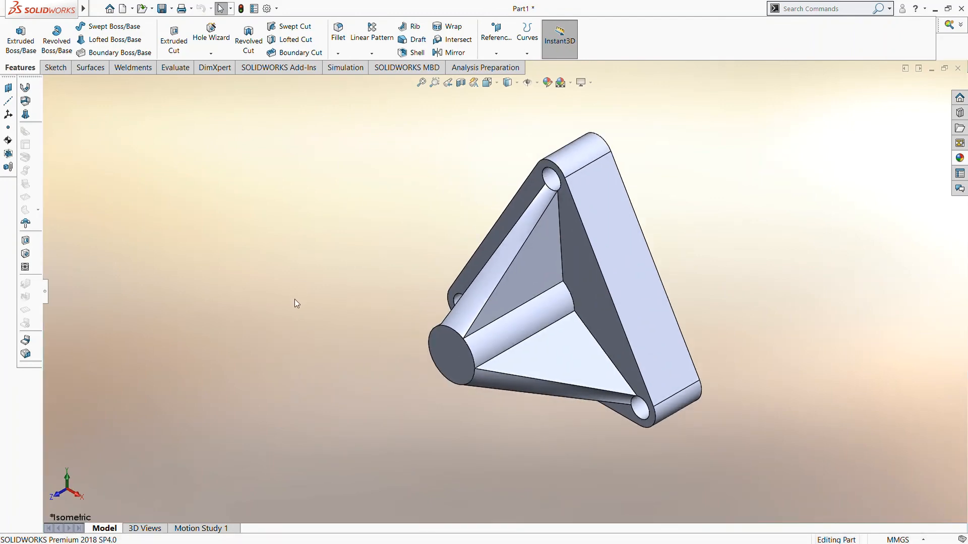
middle_drag(295, 300, 313, 311)
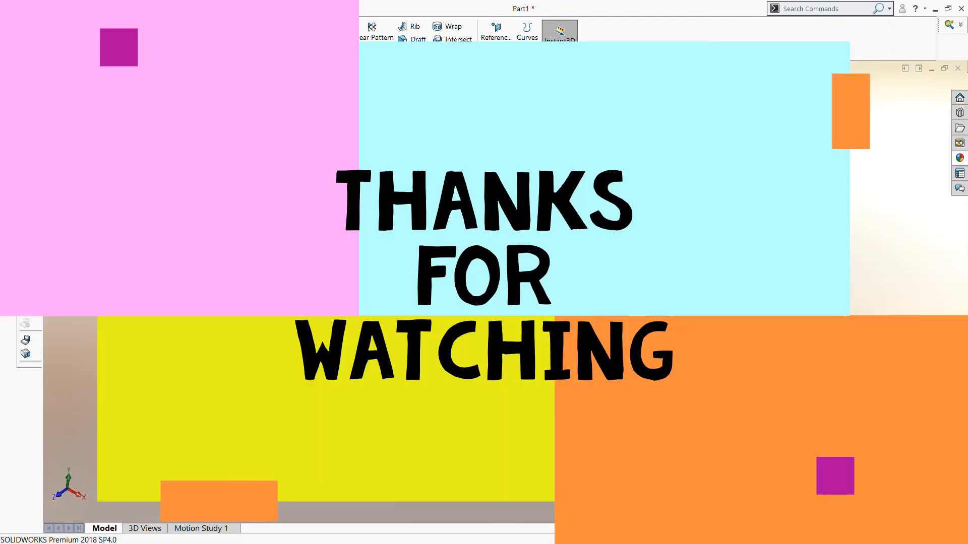